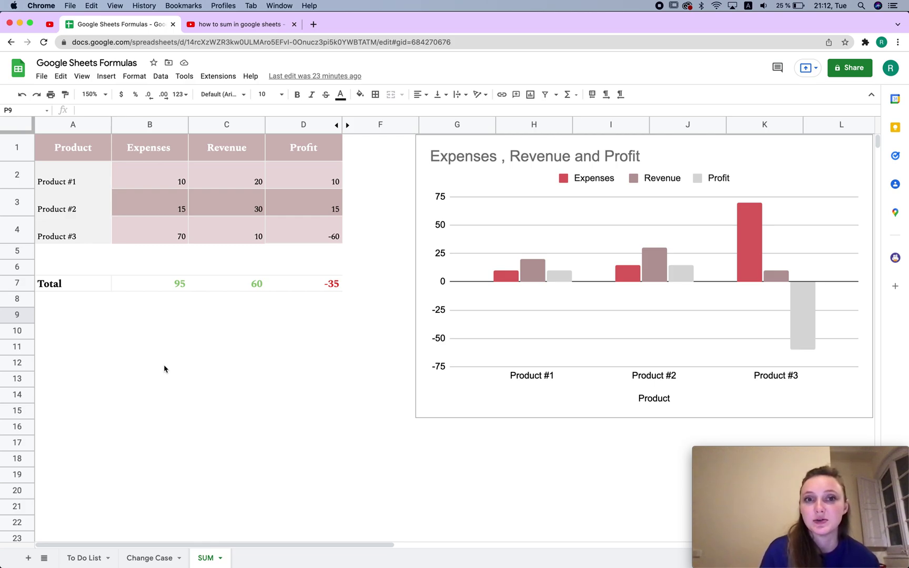
Enter 20 as Product #1's expenses in B2
{"action": "left_click_drag", "start_coordinate": [295, 128], "coordinate": [562, 125]}
{"action": "left_click_drag", "start_coordinate": [19, 238], "coordinate": [19, 368]}
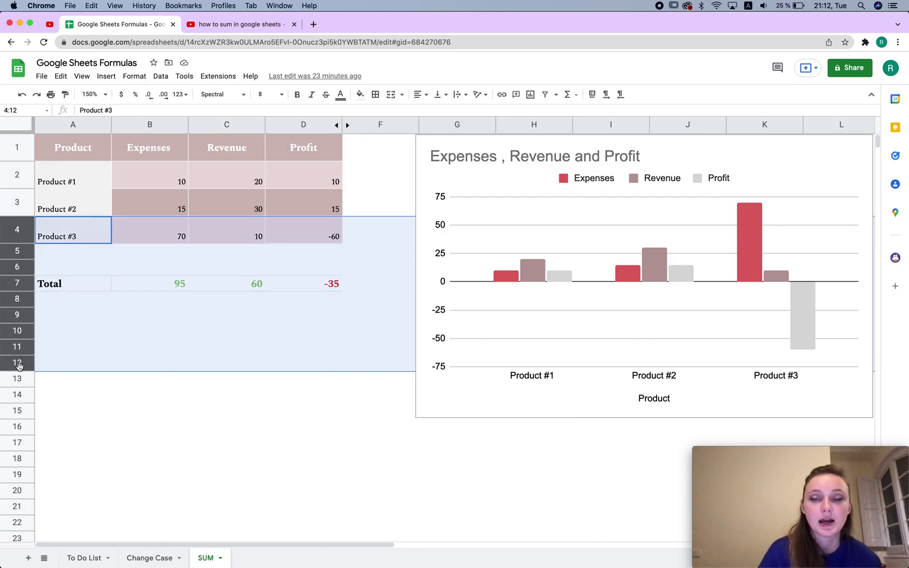
{"action": "left_click", "coordinate": [193, 352]}
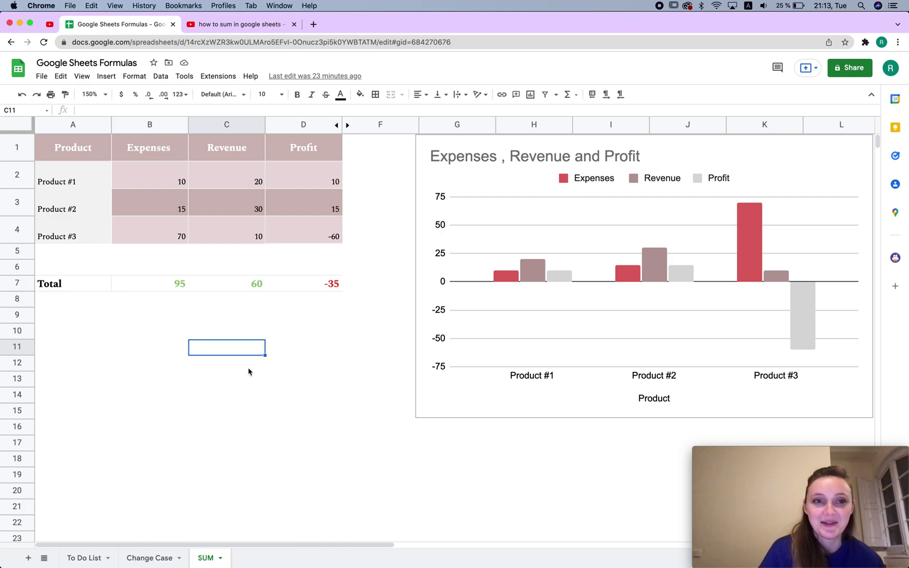
{"action": "left_click", "coordinate": [147, 182]}
{"action": "left_click_drag", "start_coordinate": [156, 146], "coordinate": [167, 183]}
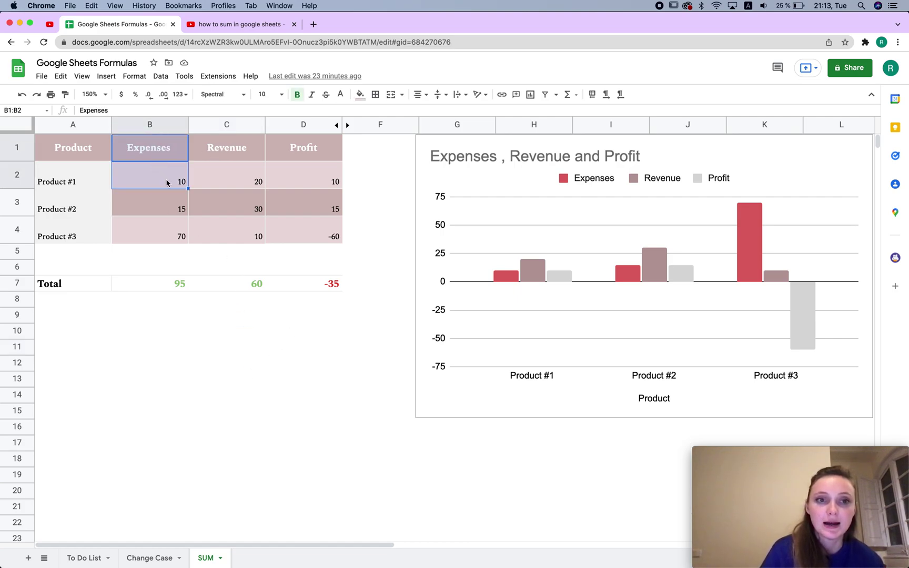
{"action": "left_click", "coordinate": [167, 182]}
{"action": "type", "text": "2"}
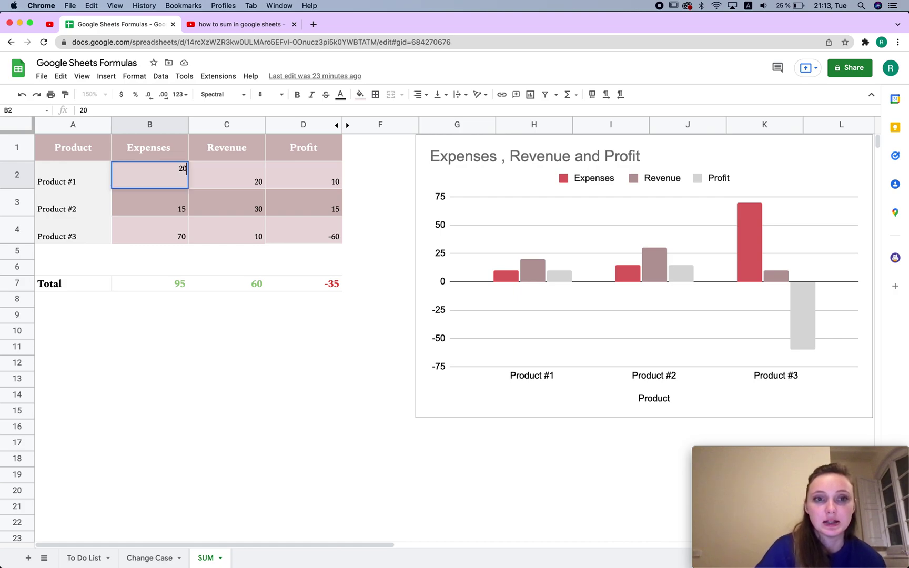
{"action": "key", "text": "Return"}
{"action": "left_click_drag", "start_coordinate": [149, 147], "coordinate": [307, 146]}
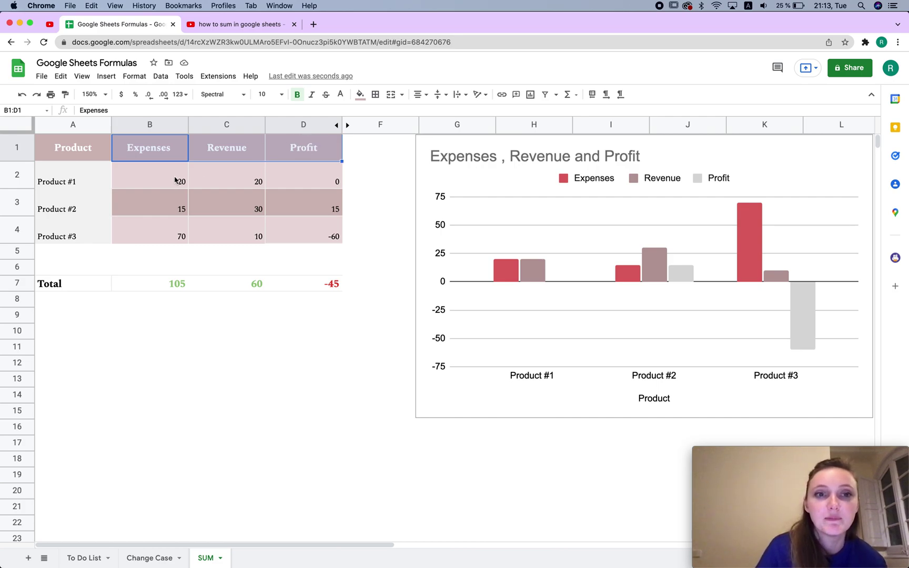
Enter 40 as Product #1's revenue in C2, bringing totals to 105, 80 and -25
{"action": "left_click", "coordinate": [219, 180]}
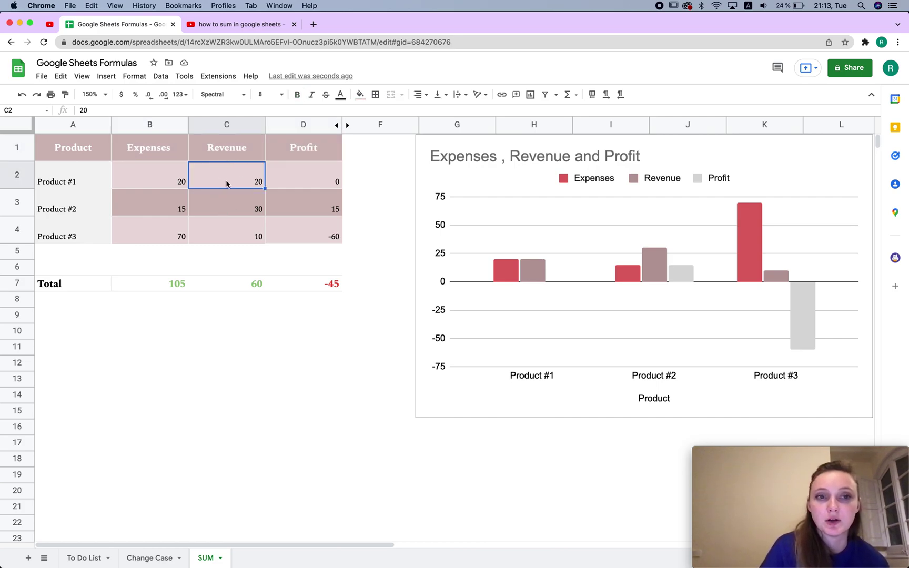
{"action": "left_click", "coordinate": [157, 177]}
{"action": "left_click_drag", "start_coordinate": [156, 154], "coordinate": [154, 184]}
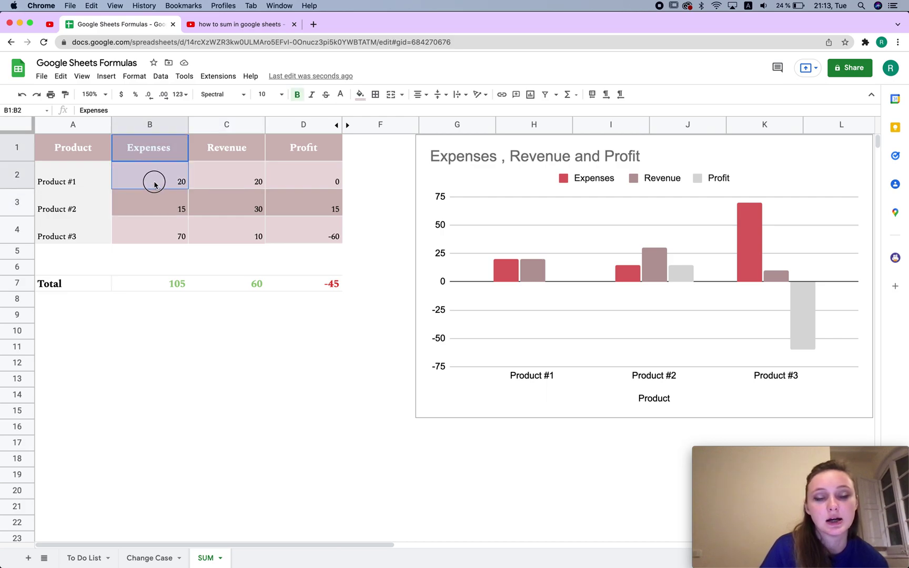
{"action": "left_click", "coordinate": [156, 182]}
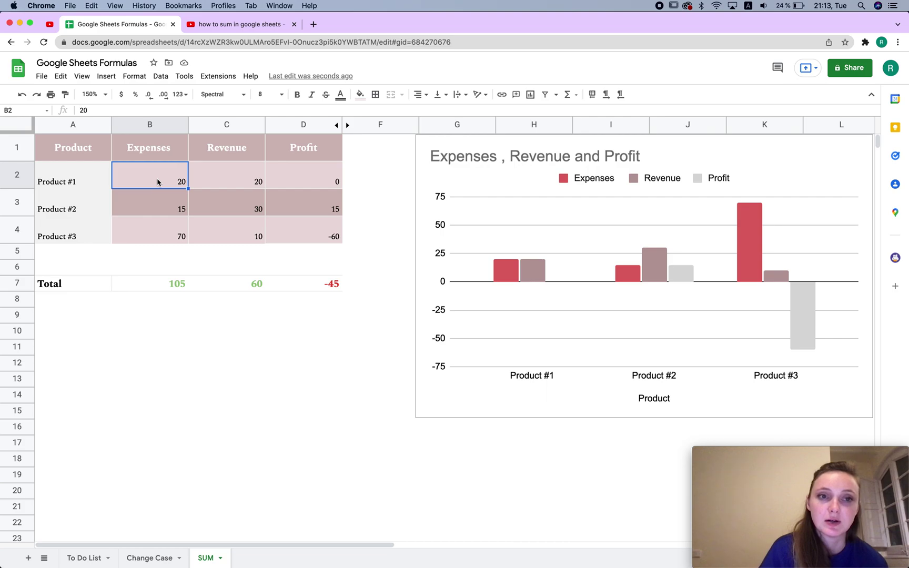
{"action": "left_click", "coordinate": [239, 197]}
{"action": "left_click", "coordinate": [236, 185]}
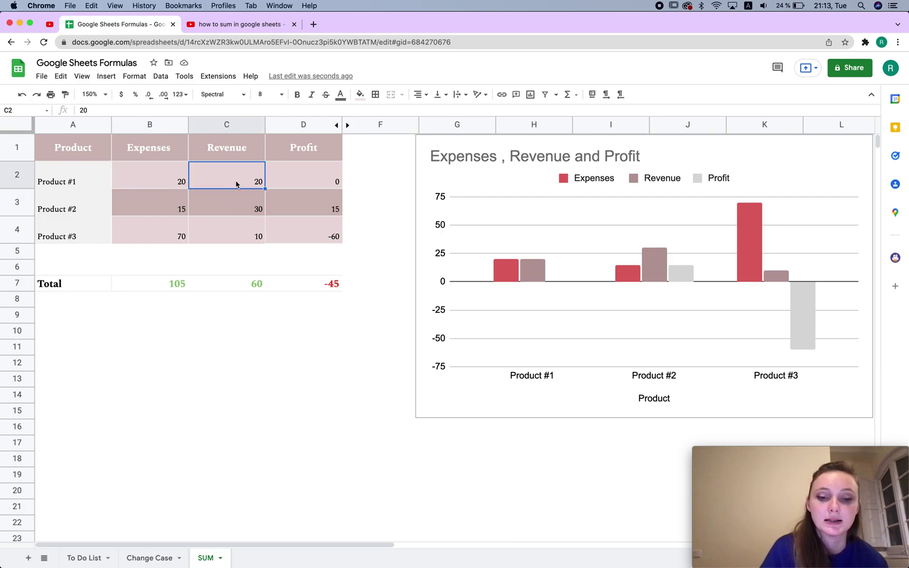
{"action": "type", "text": "4"}
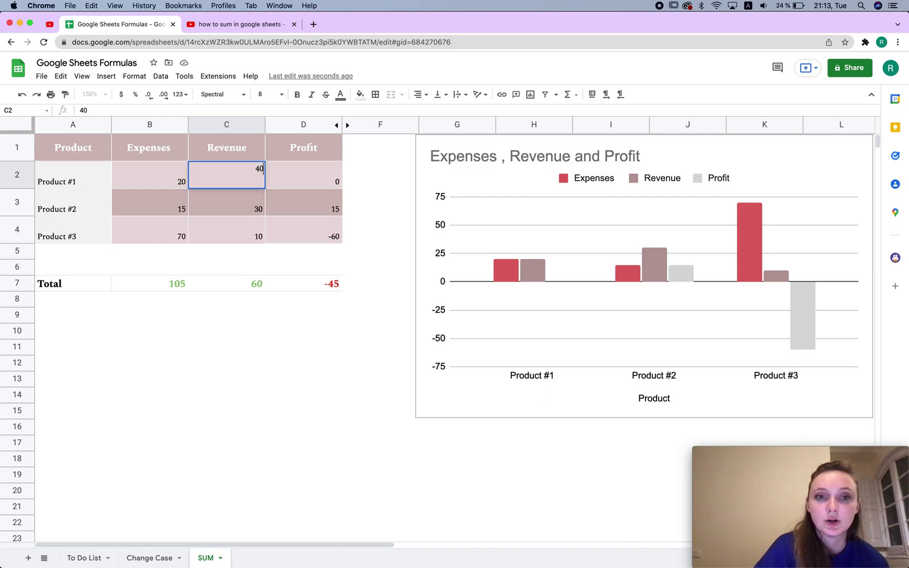
{"action": "type", "text": "0"}
{"action": "left_click", "coordinate": [326, 210]}
{"action": "left_click", "coordinate": [284, 164]}
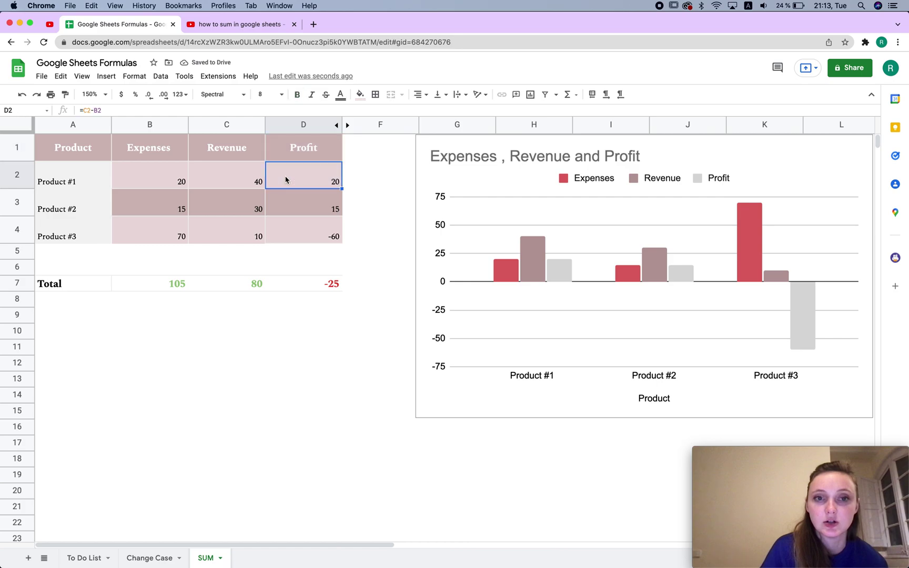
{"action": "double_click", "coordinate": [295, 179]}
Replace D2's profit formula with =C2-B2
{"action": "left_click_drag", "start_coordinate": [314, 170], "coordinate": [274, 173]}
{"action": "key", "text": "BackSpace"}
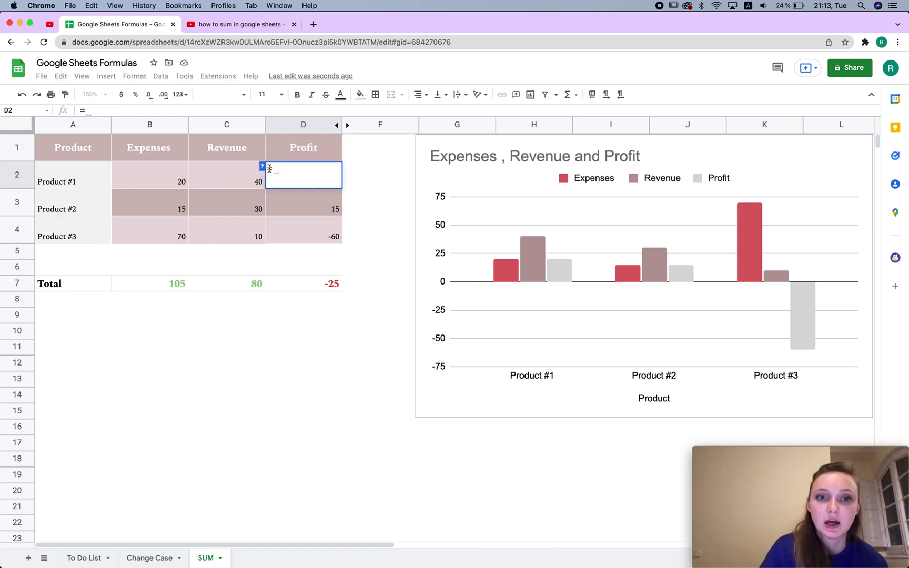
{"action": "left_click", "coordinate": [215, 172]}
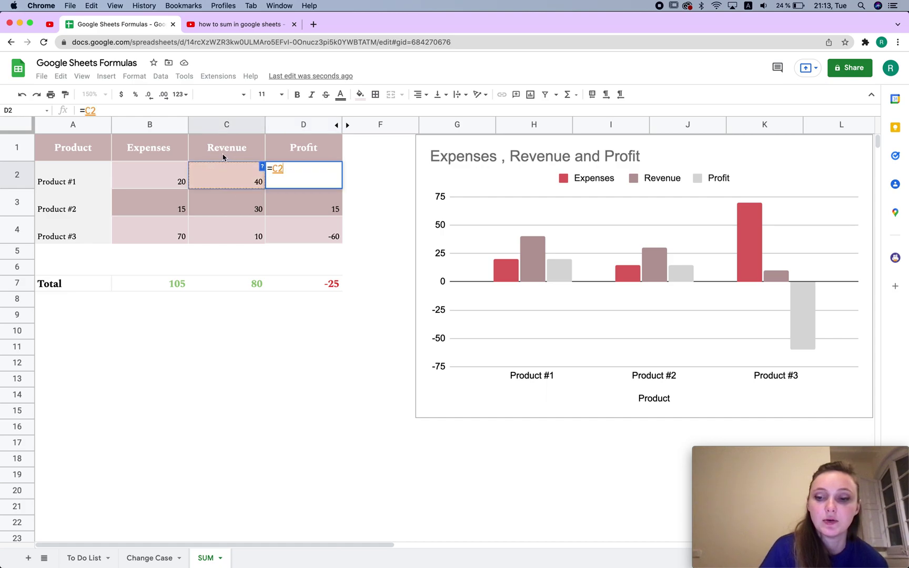
{"action": "type", "text": "-"}
{"action": "left_click", "coordinate": [152, 174]}
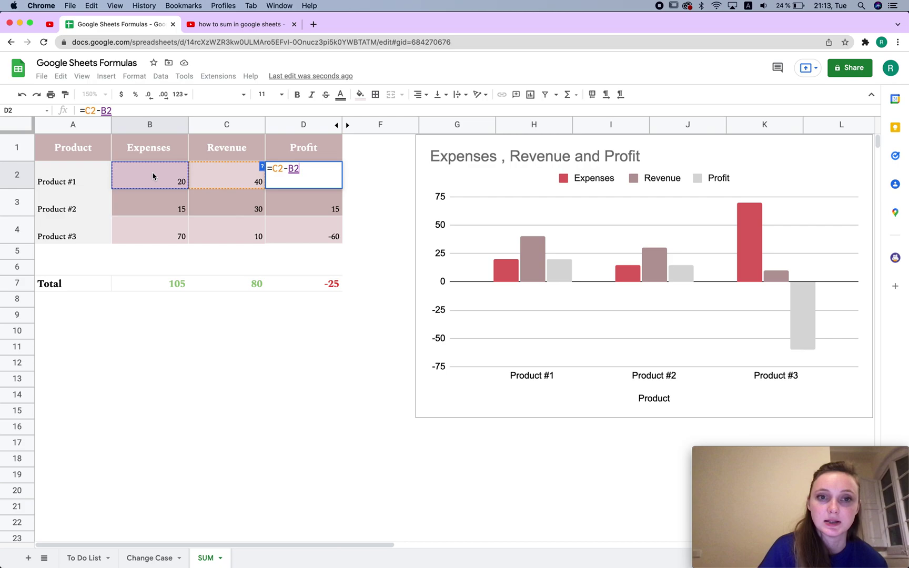
{"action": "key", "text": "Return"}
Fill the profit formula down to D4, giving profits 20, 15 and -60
{"action": "left_click", "coordinate": [334, 173]}
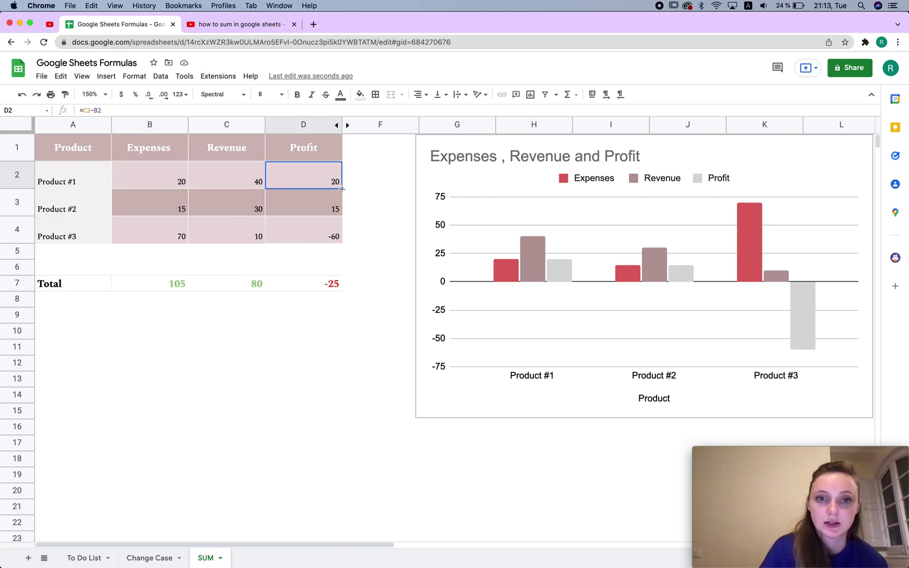
{"action": "left_click_drag", "start_coordinate": [341, 188], "coordinate": [336, 226]}
{"action": "left_click", "coordinate": [366, 234]}
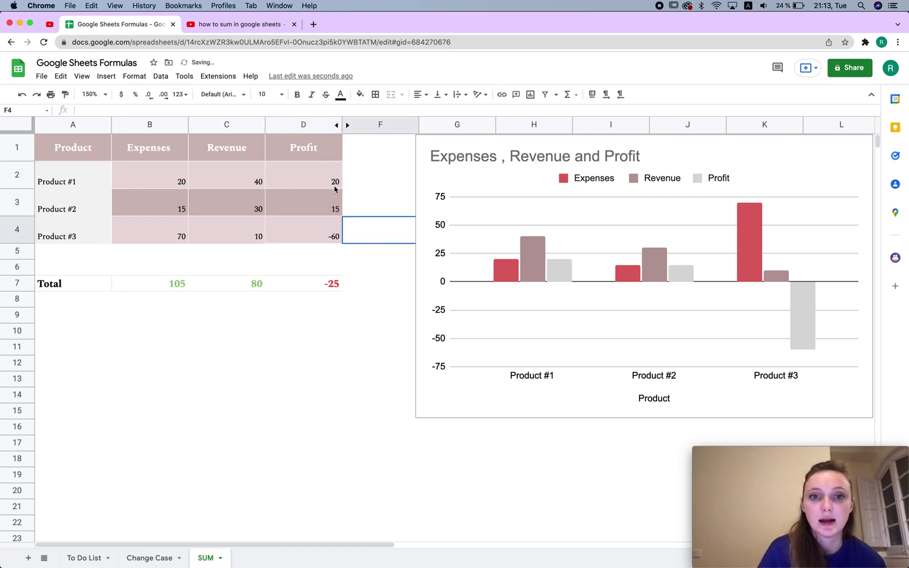
{"action": "left_click_drag", "start_coordinate": [324, 175], "coordinate": [325, 231]}
{"action": "left_click", "coordinate": [324, 235]}
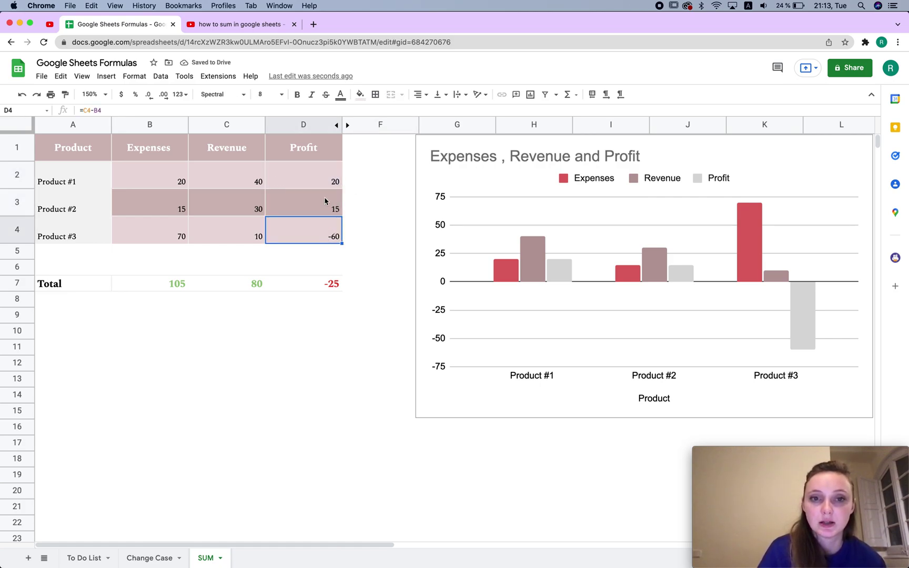
{"action": "left_click_drag", "start_coordinate": [325, 174], "coordinate": [329, 235]}
{"action": "left_click", "coordinate": [365, 230]}
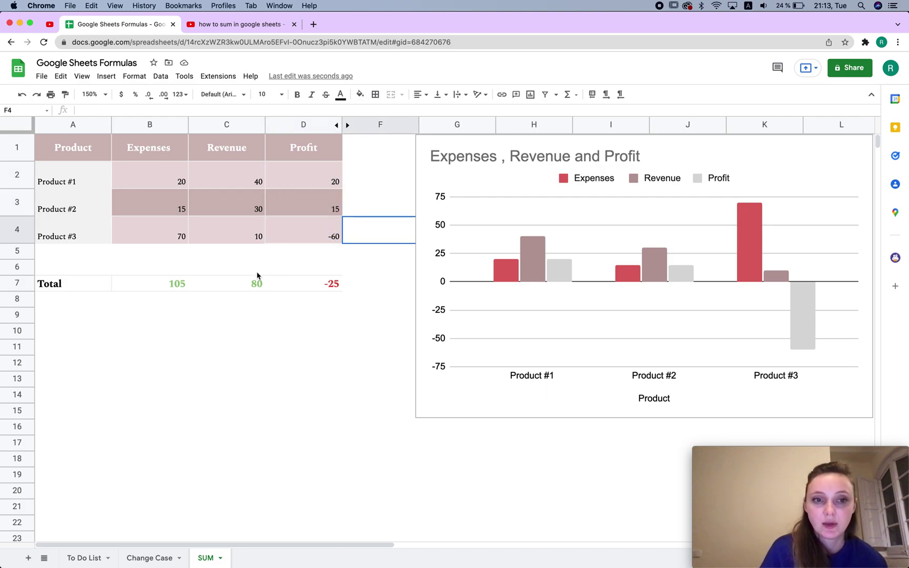
Rewrite the Expenses total in B7 as =SUM(B2:B4), showing 105
{"action": "left_click", "coordinate": [148, 286]}
{"action": "triple_click", "coordinate": [169, 285]}
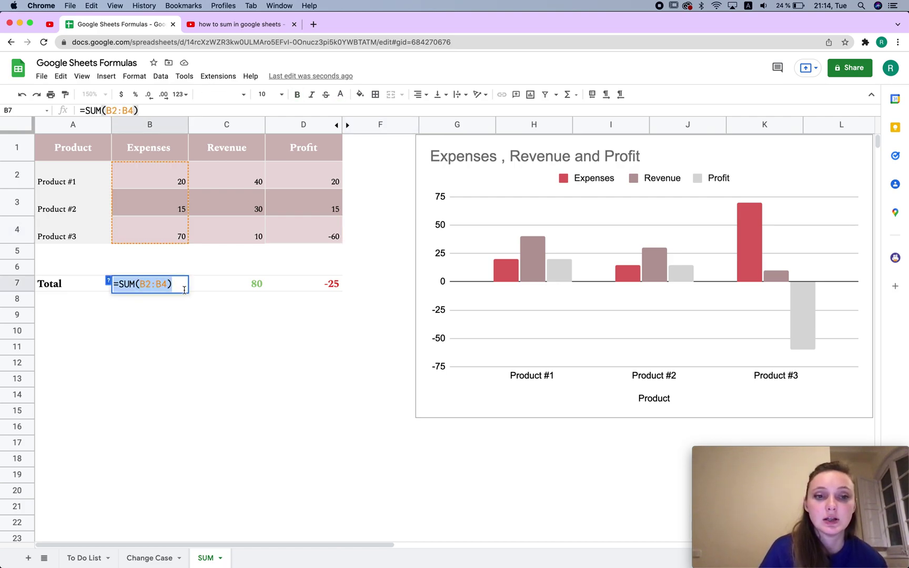
{"action": "key", "text": "BackSpace"}
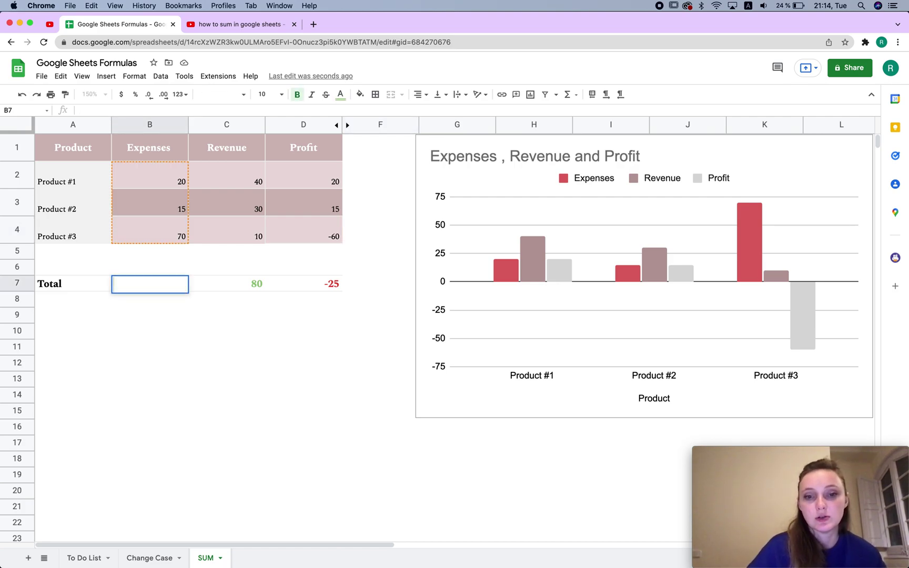
{"action": "type", "text": "=SUM("}
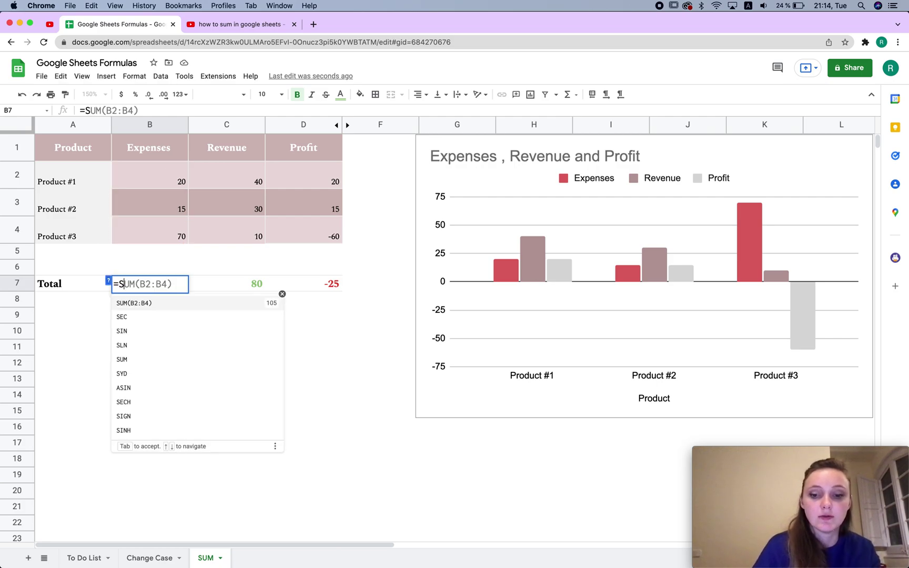
{"action": "left_click", "coordinate": [164, 177]}
{"action": "left_click_drag", "start_coordinate": [164, 177], "coordinate": [166, 236]}
{"action": "key", "text": "Return"}
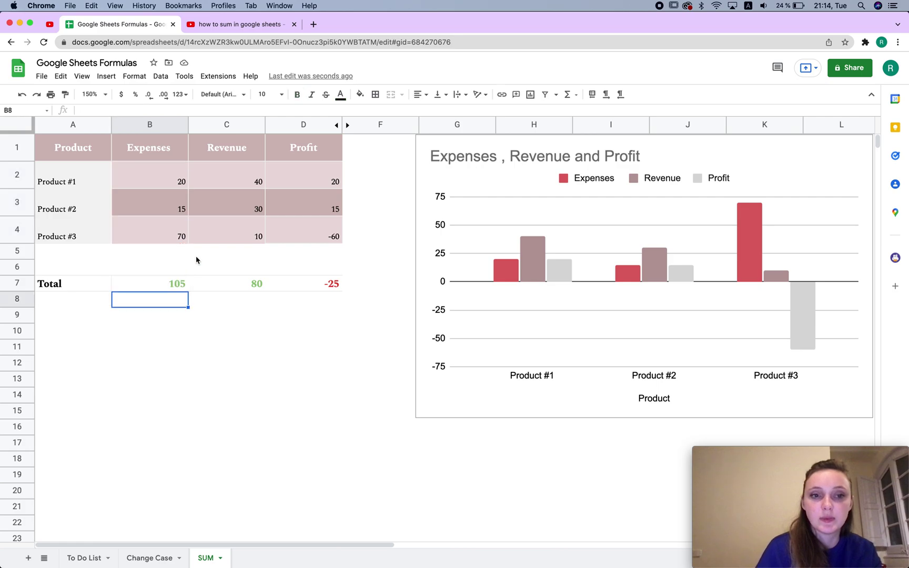
Enter =SUM(C2:C4) as the Revenue total in C7, showing 80
{"action": "double_click", "coordinate": [234, 284]}
{"action": "key", "text": "BackSpace"}
{"action": "key", "text": "BackSpace"}
{"action": "key", "text": "BackSpace"}
{"action": "key", "text": "BackSpace"}
{"action": "key", "text": "BackSpace"}
{"action": "key", "text": "BackSpace"}
{"action": "key", "text": "BackSpace"}
{"action": "key", "text": "BackSpace"}
{"action": "key", "text": "BackSpace"}
{"action": "key", "text": "BackSpace"}
{"action": "key", "text": "BackSpace"}
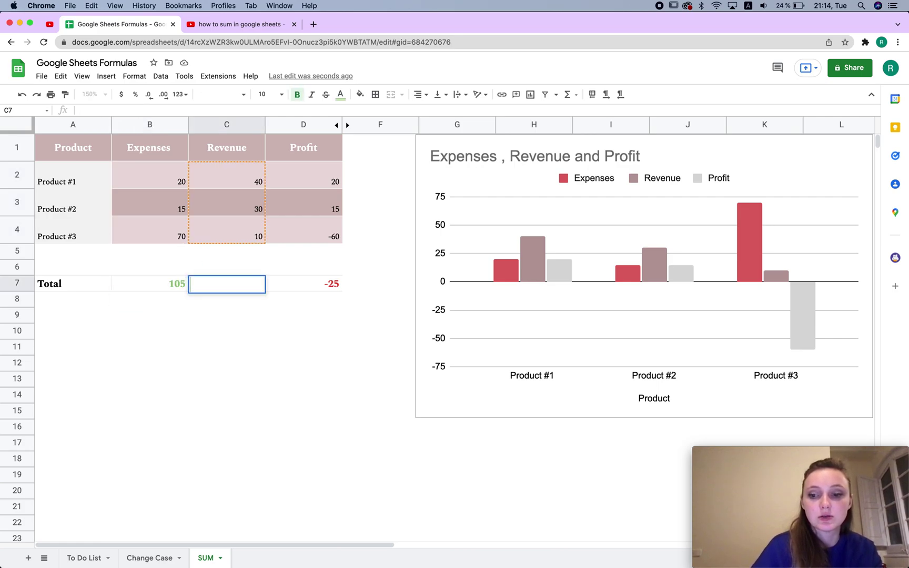
{"action": "type", "text": "=SUM("}
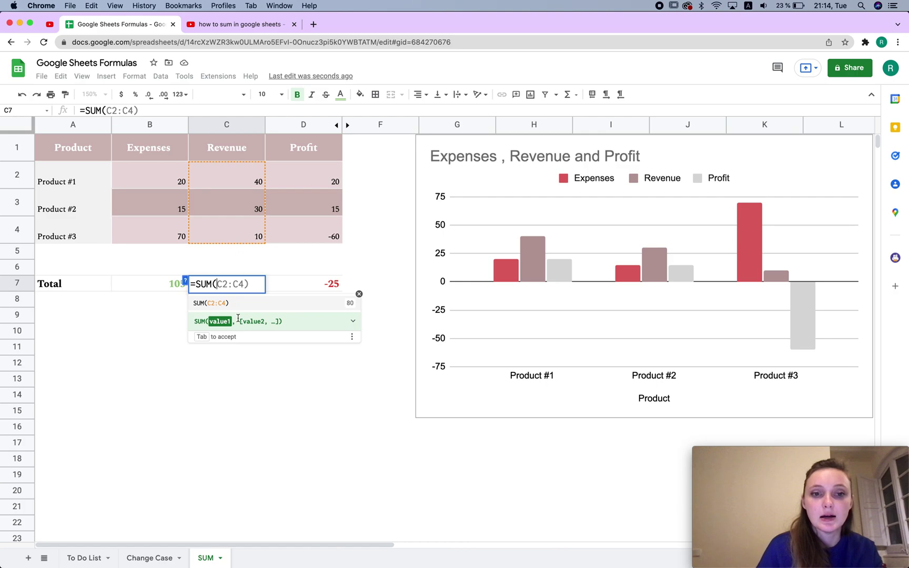
{"action": "left_click", "coordinate": [251, 174]}
{"action": "left_click_drag", "start_coordinate": [251, 174], "coordinate": [245, 236]}
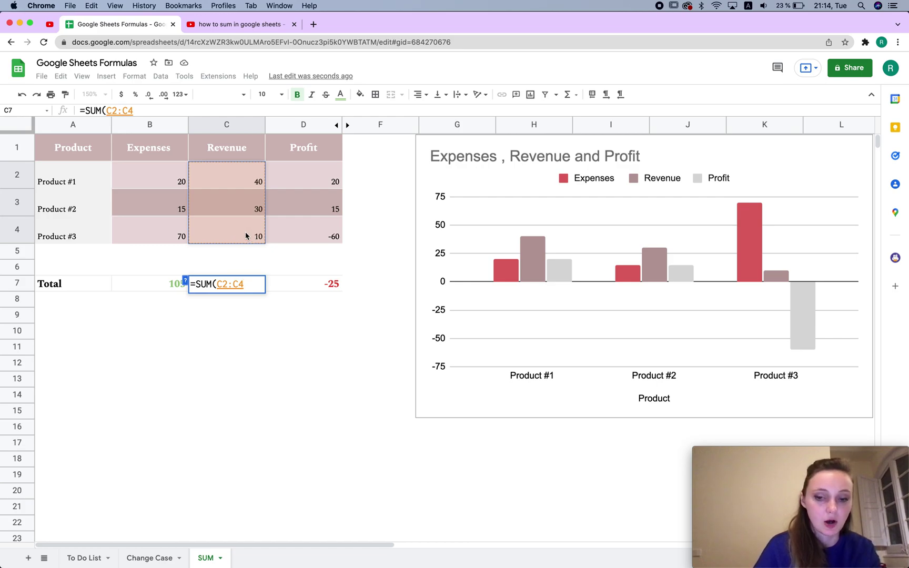
{"action": "type", "text": ")"}
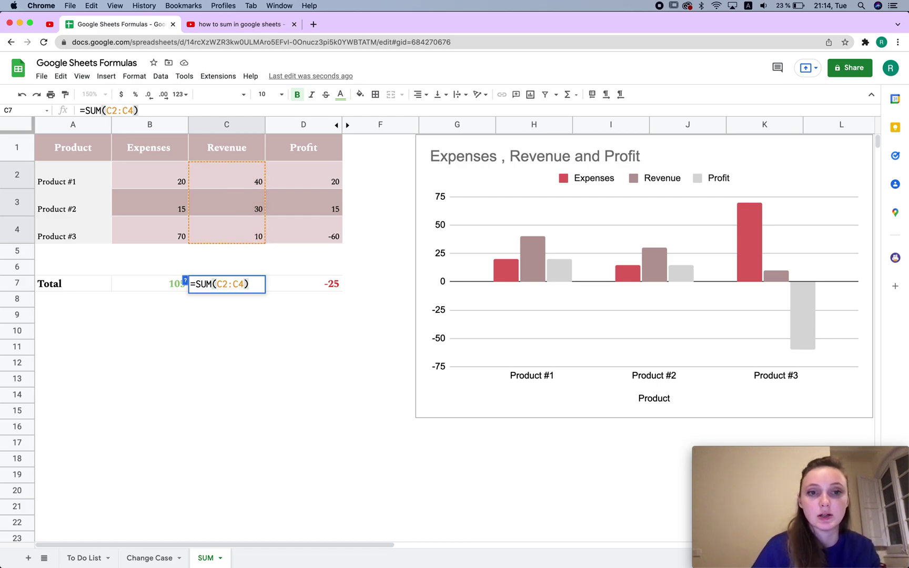
{"action": "key", "text": "Return"}
Undo the accidental clearing of C7 and check the Profit values in column D
{"action": "left_click", "coordinate": [258, 290]}
{"action": "key", "text": "Delete"}
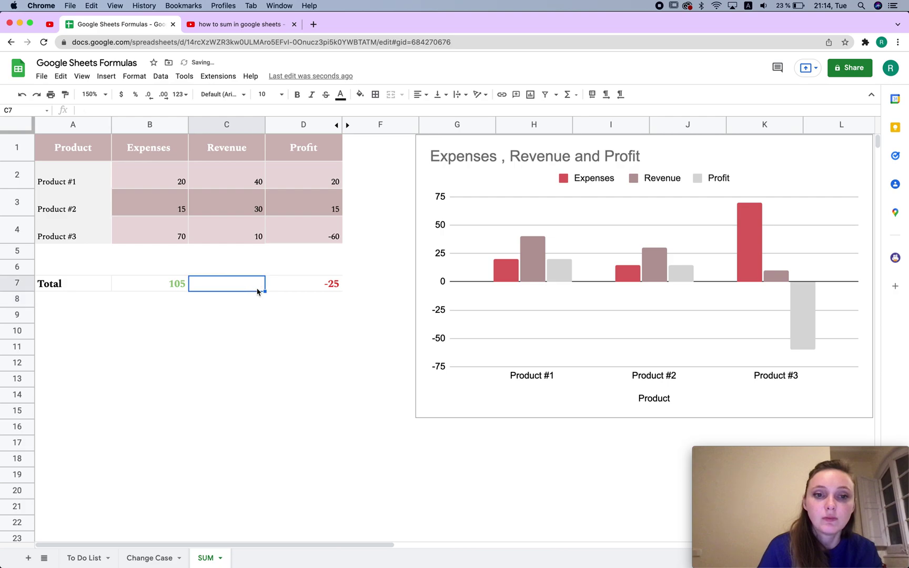
{"action": "key", "text": "super+z"}
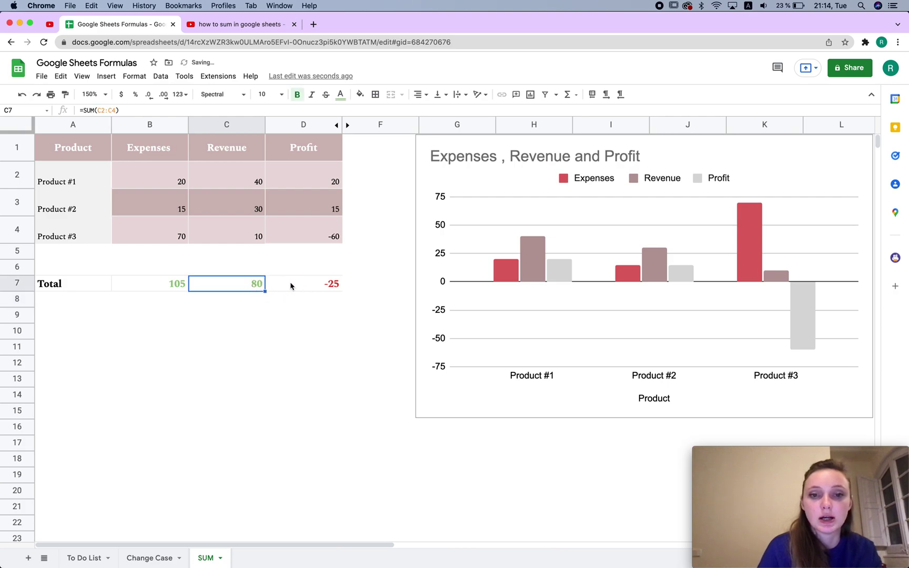
{"action": "left_click_drag", "start_coordinate": [265, 291], "coordinate": [310, 294]}
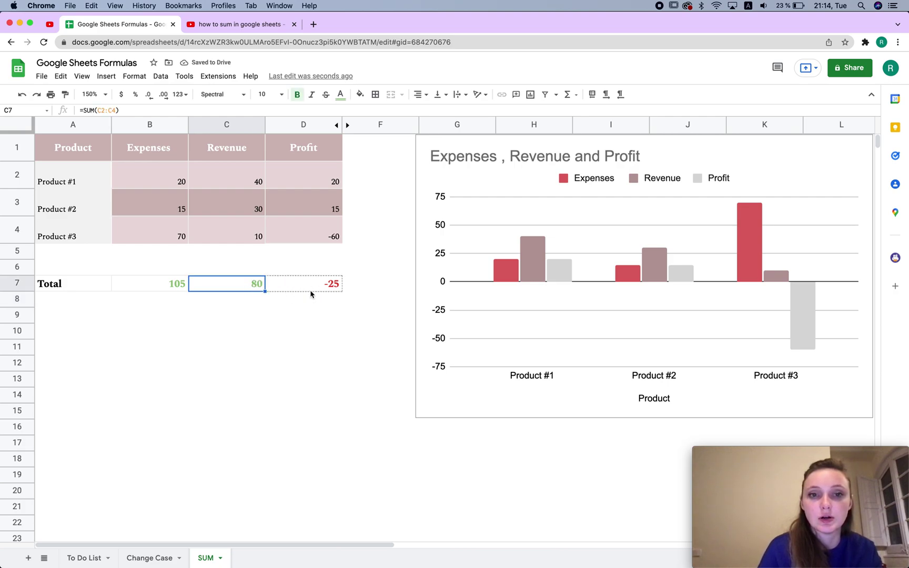
{"action": "left_click_drag", "start_coordinate": [314, 181], "coordinate": [316, 237]}
{"action": "left_click", "coordinate": [302, 332]}
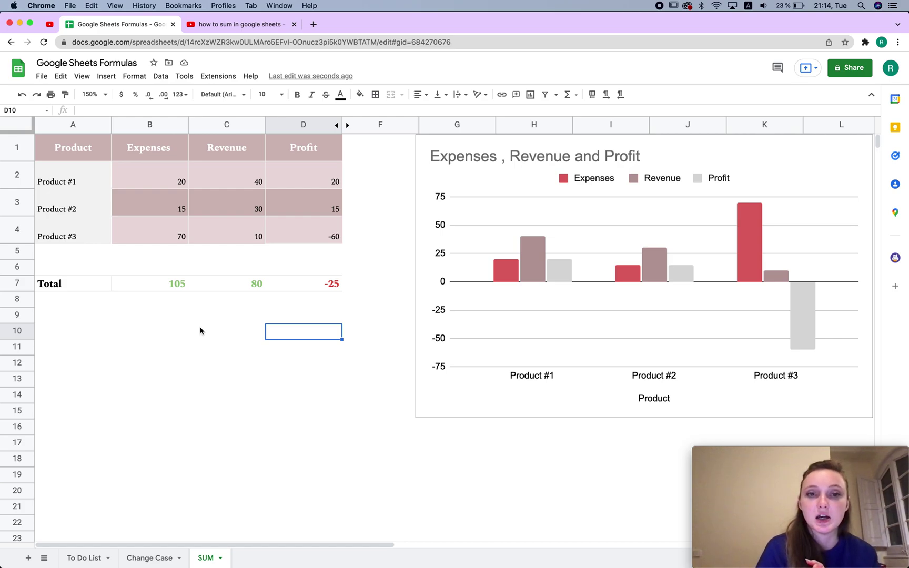
Enter the Product #1 row total =B2+C2+D2 in F2
{"action": "left_click", "coordinate": [380, 184]}
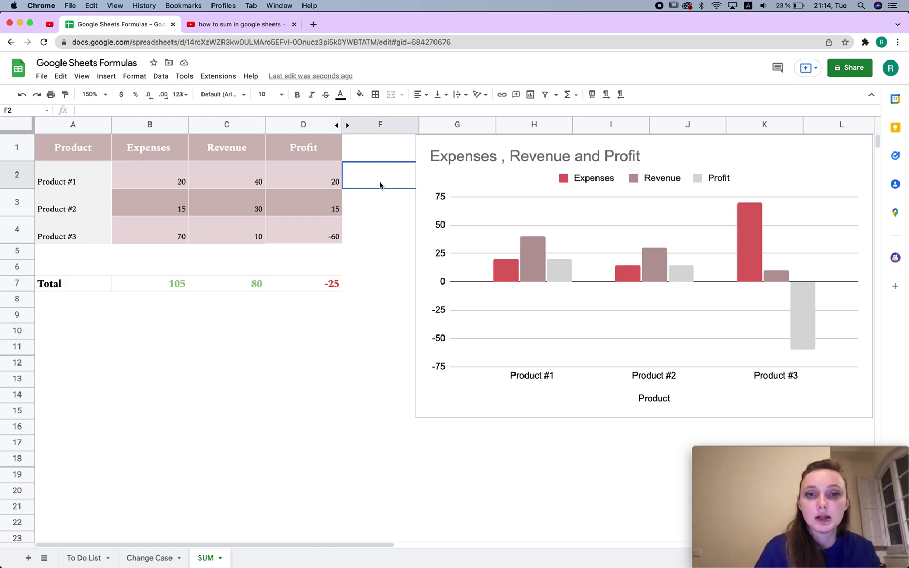
{"action": "type", "text": "="}
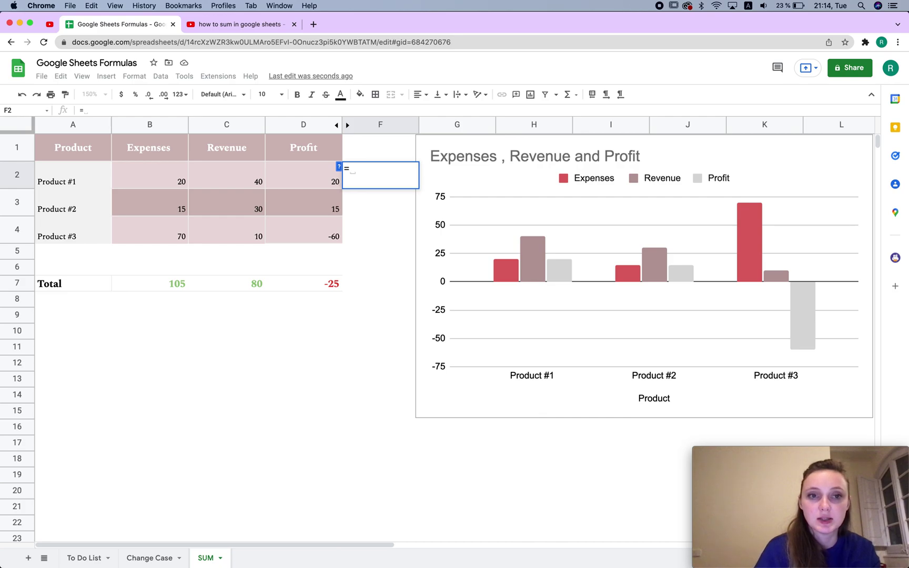
{"action": "left_click", "coordinate": [184, 169]}
{"action": "type", "text": "+"}
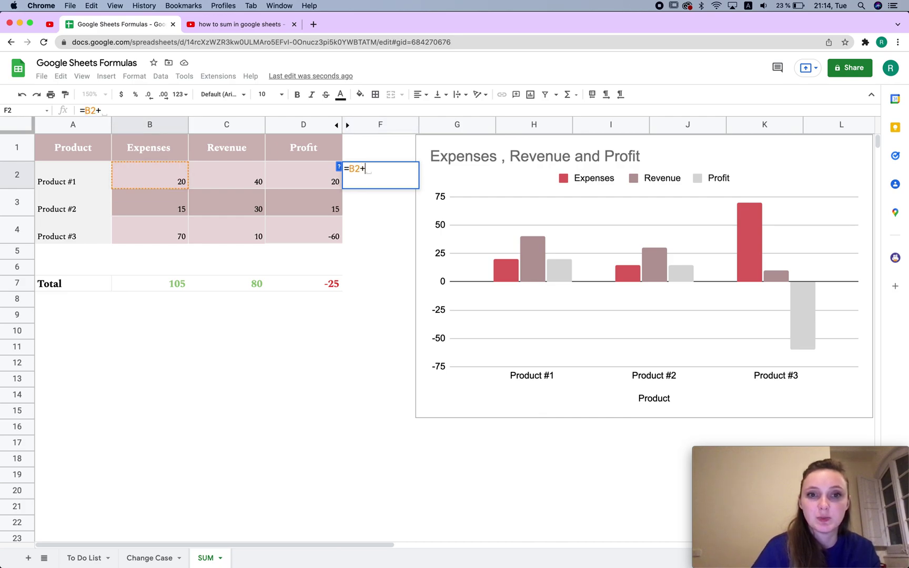
{"action": "left_click", "coordinate": [240, 169]}
{"action": "type", "text": "+"}
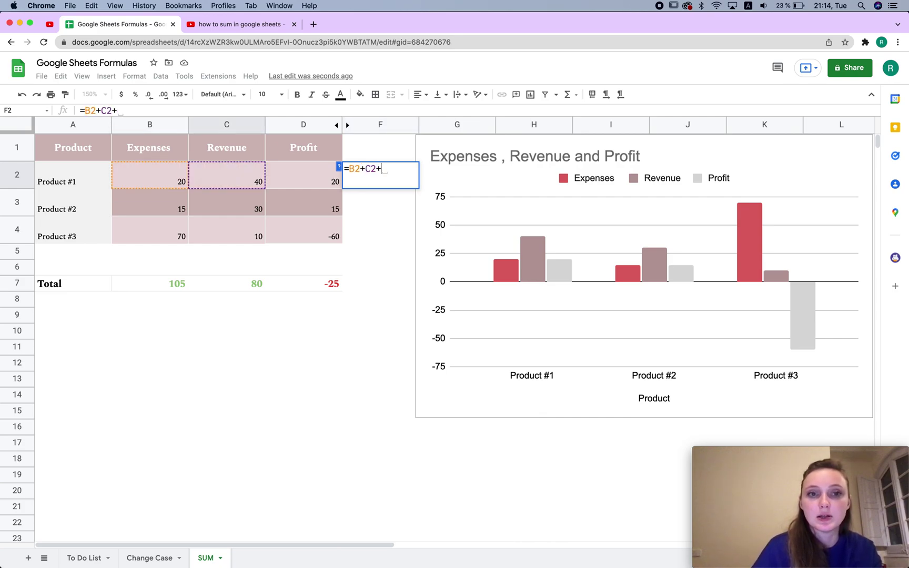
{"action": "left_click", "coordinate": [294, 179]}
{"action": "key", "text": "Return"}
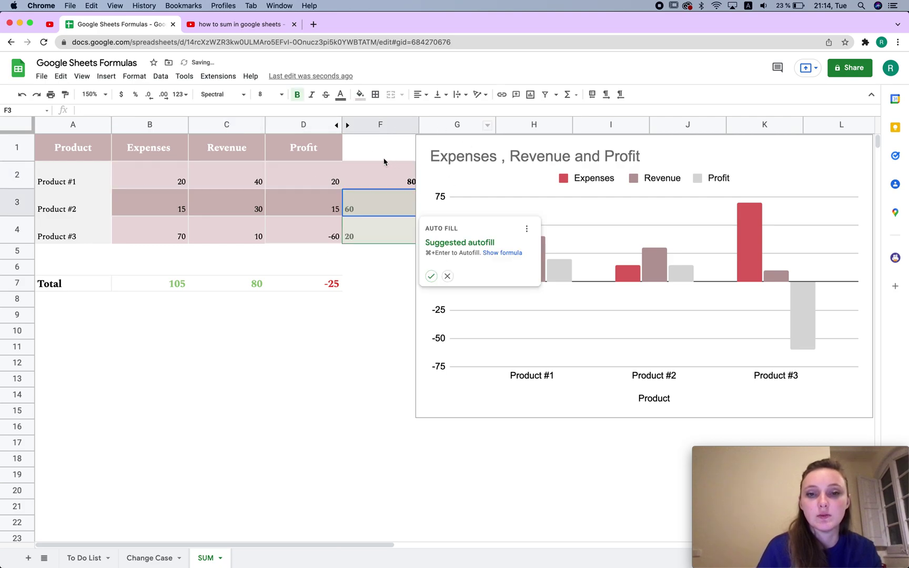
{"action": "left_click_drag", "start_coordinate": [372, 180], "coordinate": [373, 272]}
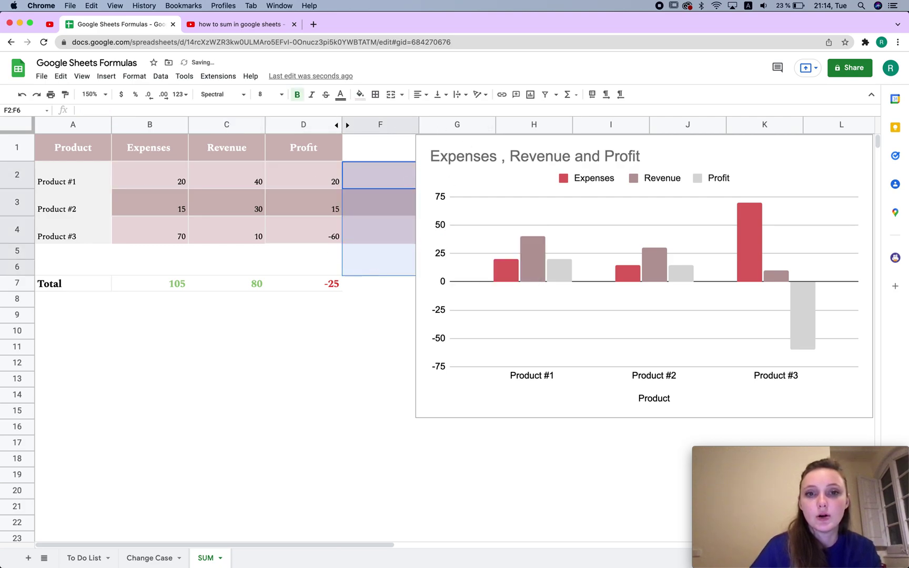
Rewrite F2 as =SUM(B2:D2), fill it down to F4, and nudge the chart right
{"action": "left_click", "coordinate": [391, 182]}
{"action": "type", "text": "=SUM"}
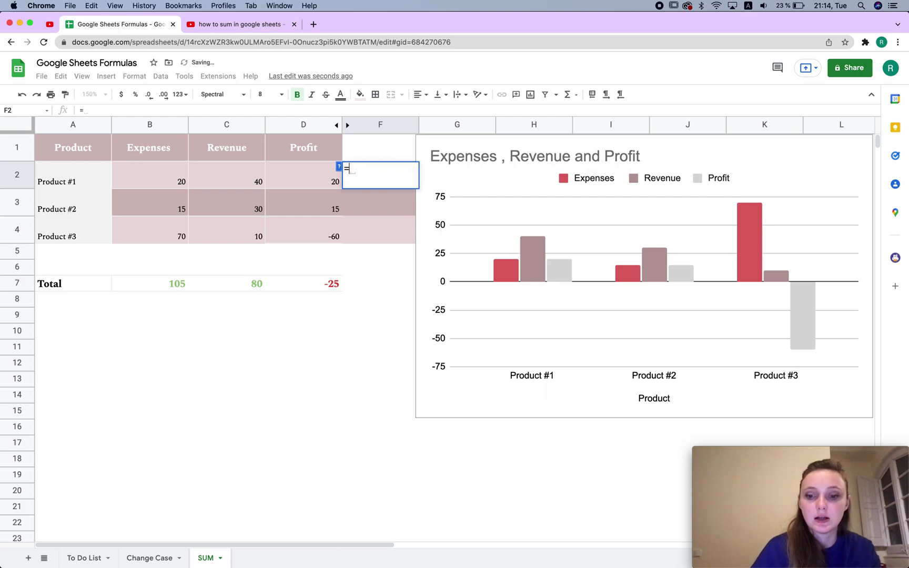
{"action": "key", "text": "Tab"}
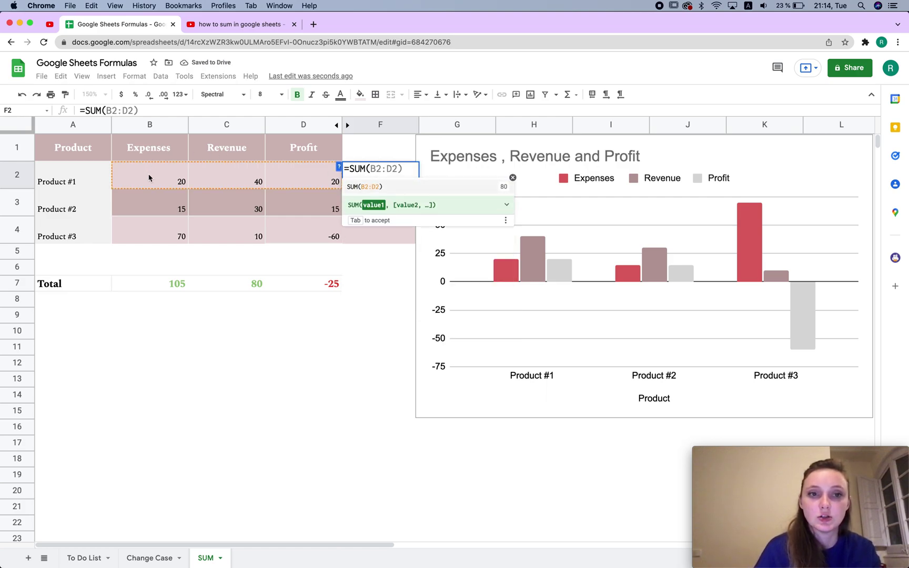
{"action": "left_click_drag", "start_coordinate": [150, 178], "coordinate": [303, 179]}
{"action": "left_click_drag", "start_coordinate": [173, 168], "coordinate": [298, 179]}
{"action": "type", "text": ")"}
{"action": "key", "text": "Return"}
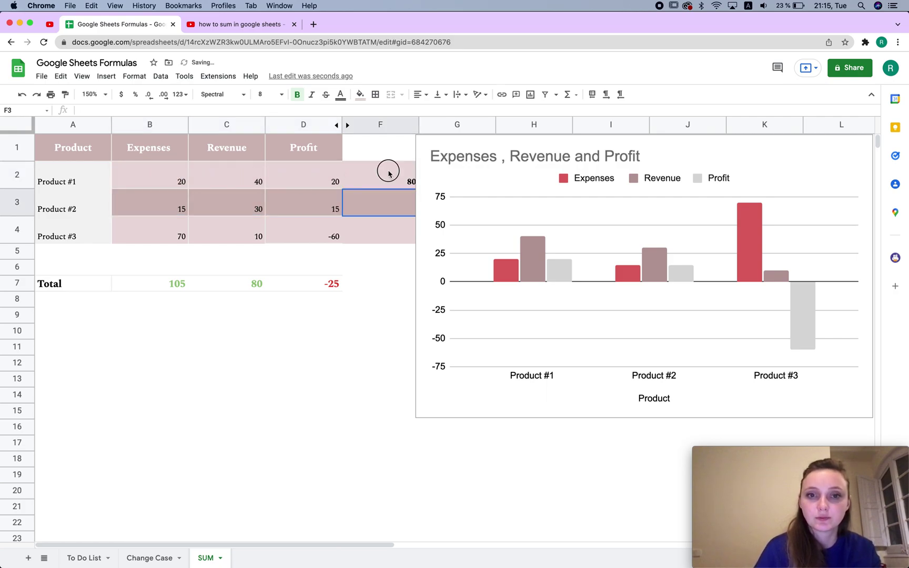
{"action": "left_click", "coordinate": [390, 176]}
{"action": "left_click_drag", "start_coordinate": [441, 173], "coordinate": [416, 234]}
{"action": "left_click", "coordinate": [382, 152]}
Type the header Total in F1 and paint-format it from the Profit header
{"action": "type", "text": "Tot"}
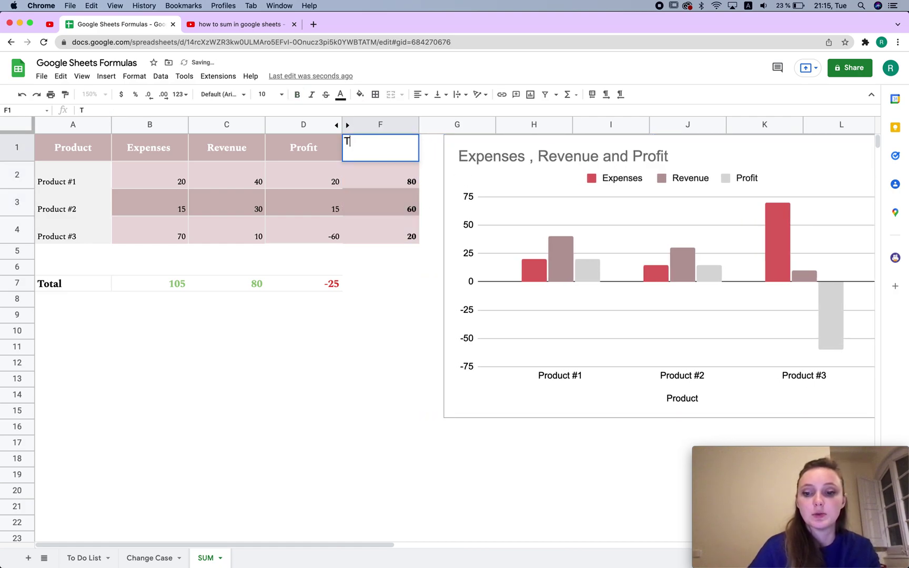
{"action": "key", "text": "BackSpace"}
{"action": "key", "text": "BackSpace"}
{"action": "type", "text": "ttal"}
{"action": "key", "text": "Return"}
{"action": "key", "text": "Up"}
{"action": "key", "text": "Left"}
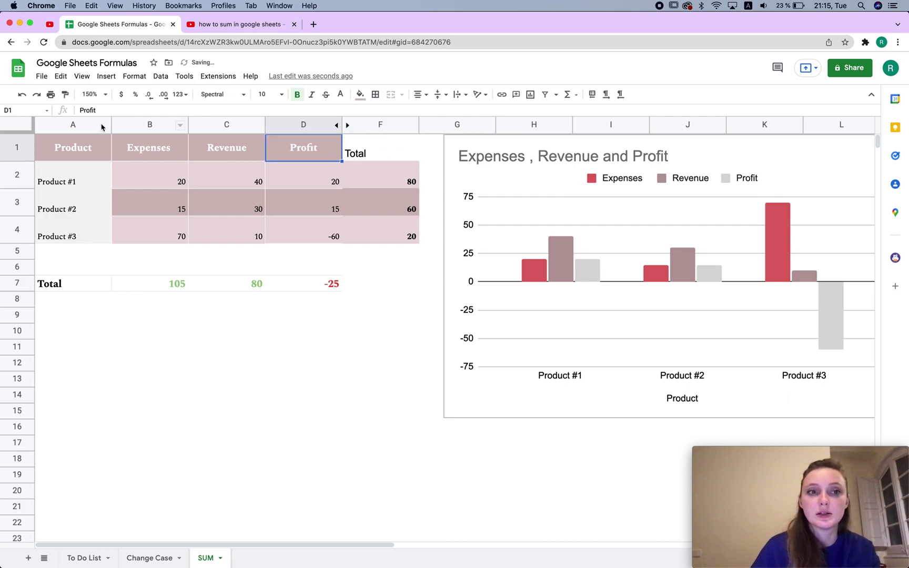
{"action": "left_click", "coordinate": [64, 94]}
{"action": "left_click", "coordinate": [377, 157]}
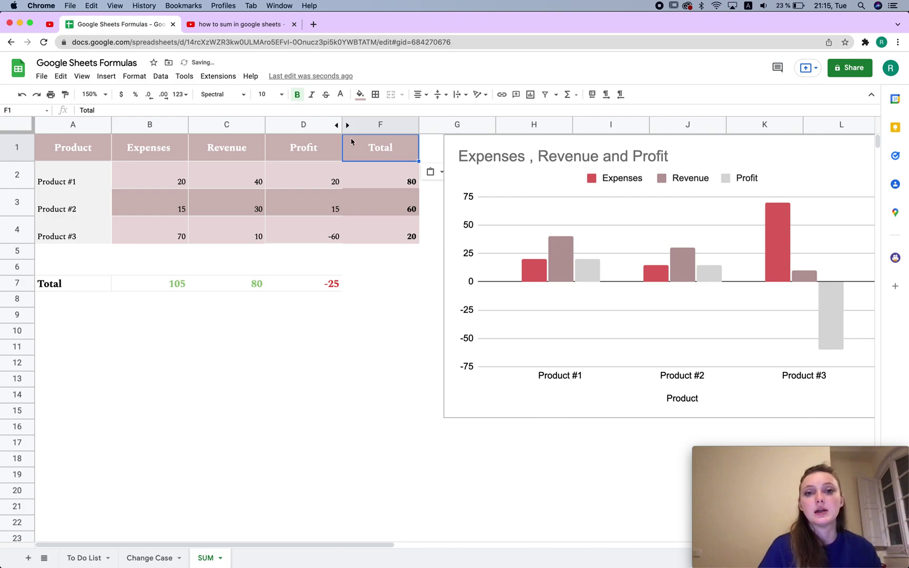
Try a light blue fill, Montserrat font and size 9 on the Total header, then undo them
{"action": "left_click", "coordinate": [362, 95]}
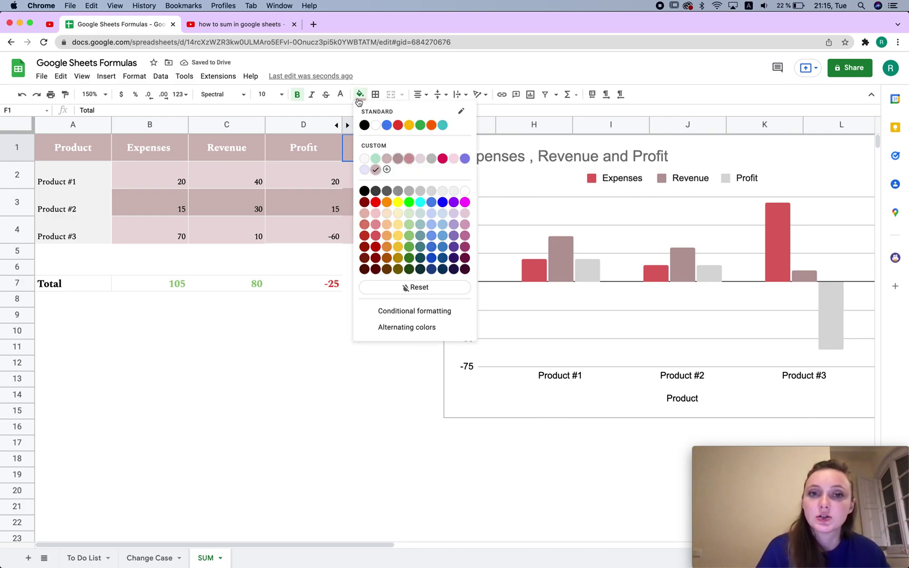
{"action": "left_click", "coordinate": [431, 224]}
{"action": "left_click", "coordinate": [220, 94]}
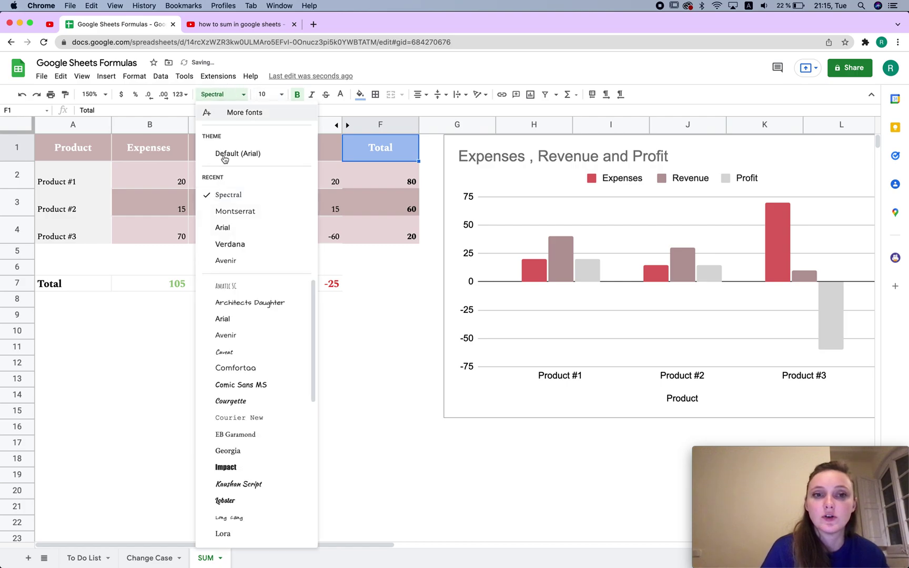
{"action": "left_click", "coordinate": [235, 211]}
{"action": "left_click", "coordinate": [266, 94]}
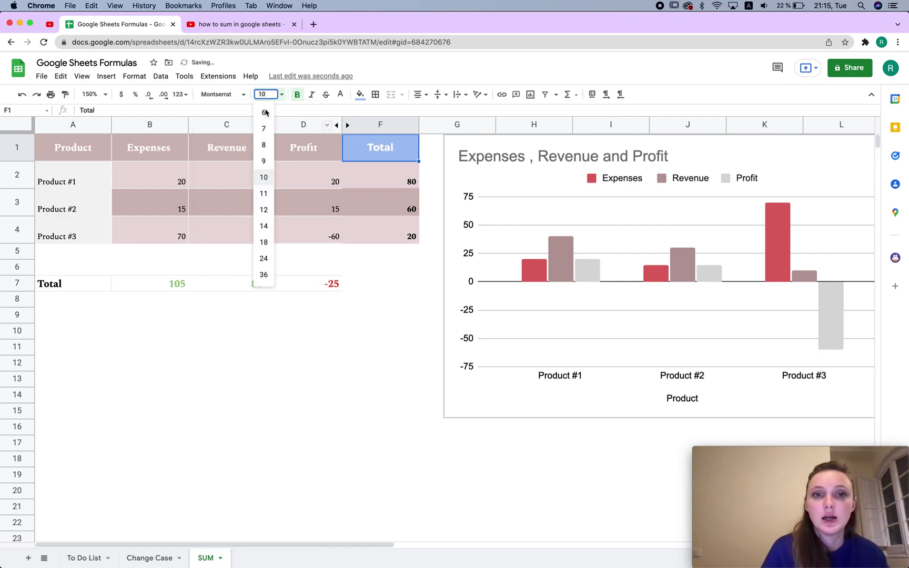
{"action": "left_click", "coordinate": [264, 161]}
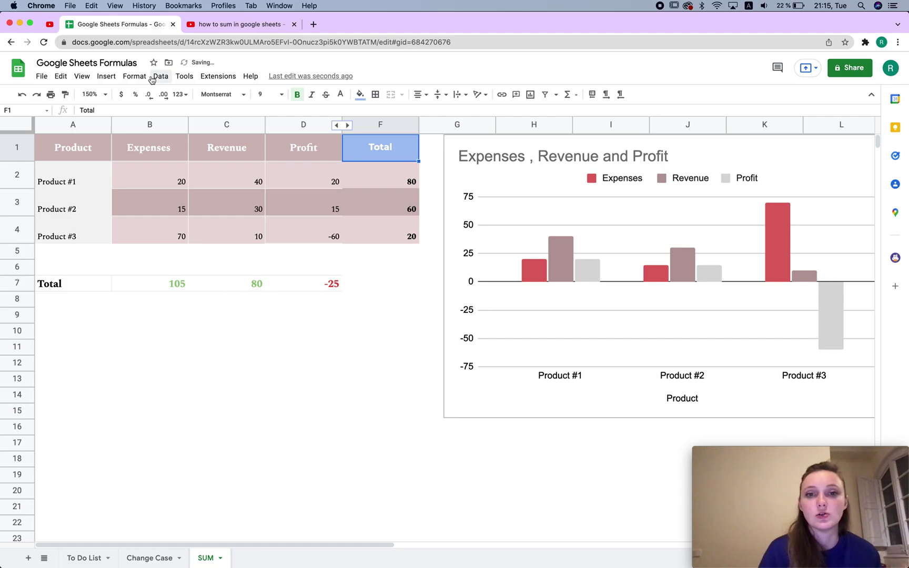
{"action": "key", "text": "super+z"}
{"action": "key", "text": "super+z"}
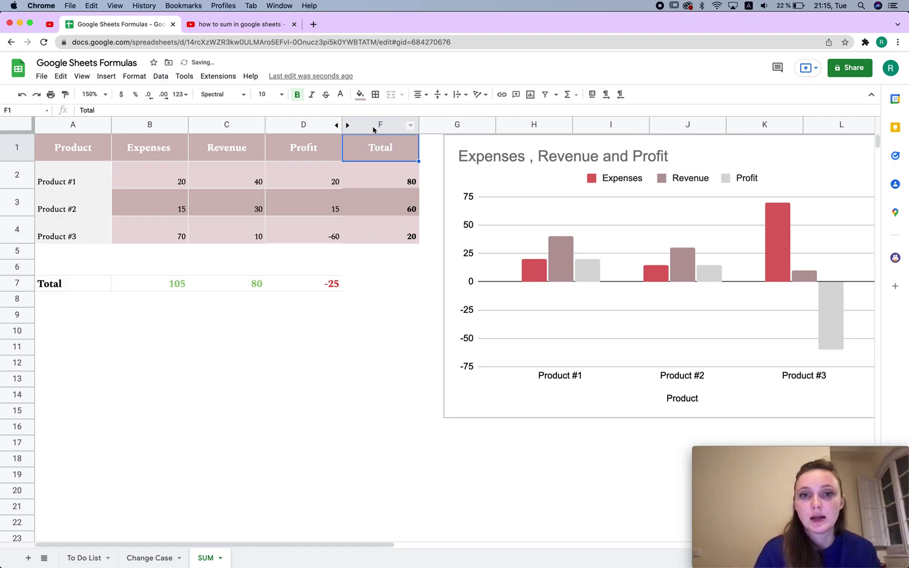
{"action": "right_click", "coordinate": [372, 125]}
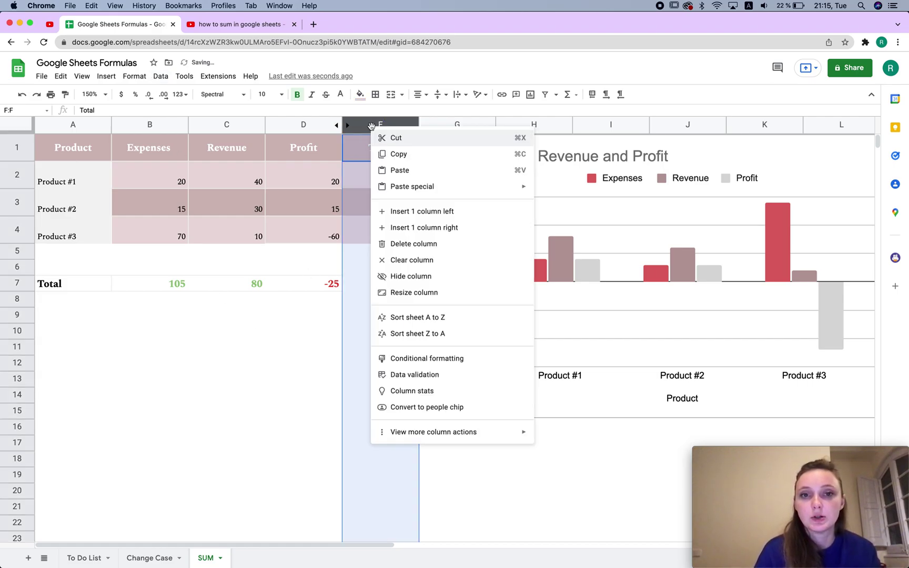
{"action": "left_click", "coordinate": [415, 276]}
{"action": "left_click", "coordinate": [280, 367]}
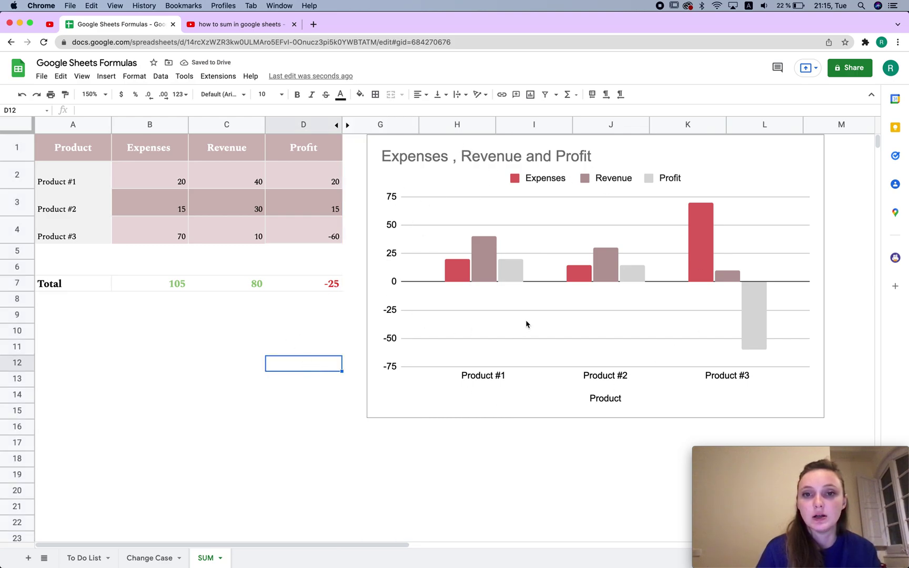
{"action": "left_click", "coordinate": [490, 141]}
{"action": "left_click_drag", "start_coordinate": [491, 141], "coordinate": [495, 451]}
{"action": "scroll", "coordinate": [478, 375], "scroll_direction": "down", "scroll_amount": 5}
{"action": "scroll", "coordinate": [410, 196], "scroll_direction": "up", "scroll_amount": 5}
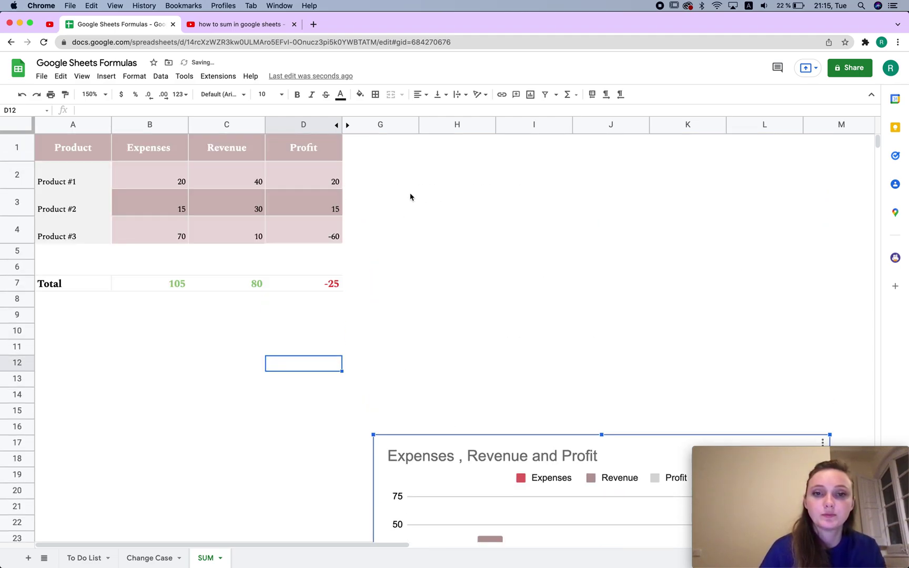
{"action": "left_click", "coordinate": [406, 161]}
{"action": "left_click", "coordinate": [432, 159]}
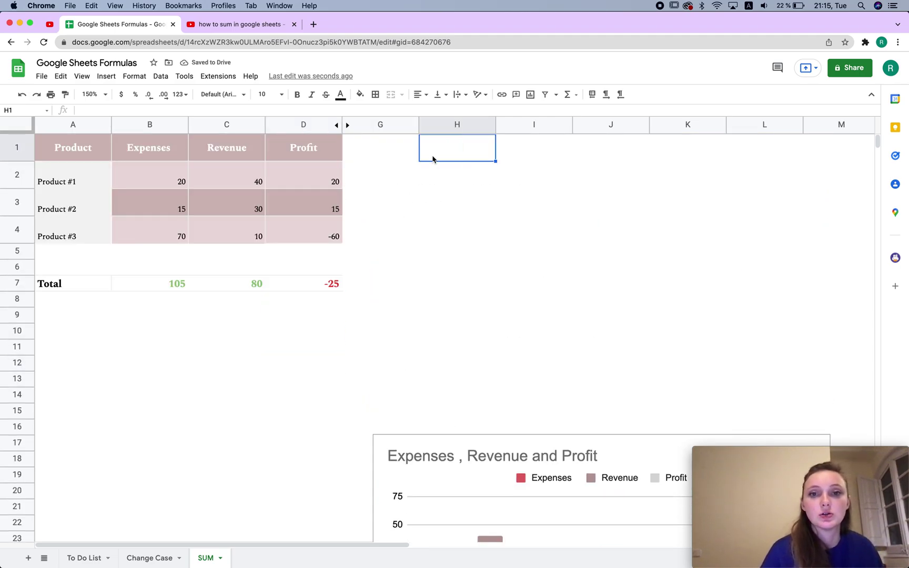
{"action": "left_click", "coordinate": [107, 77]}
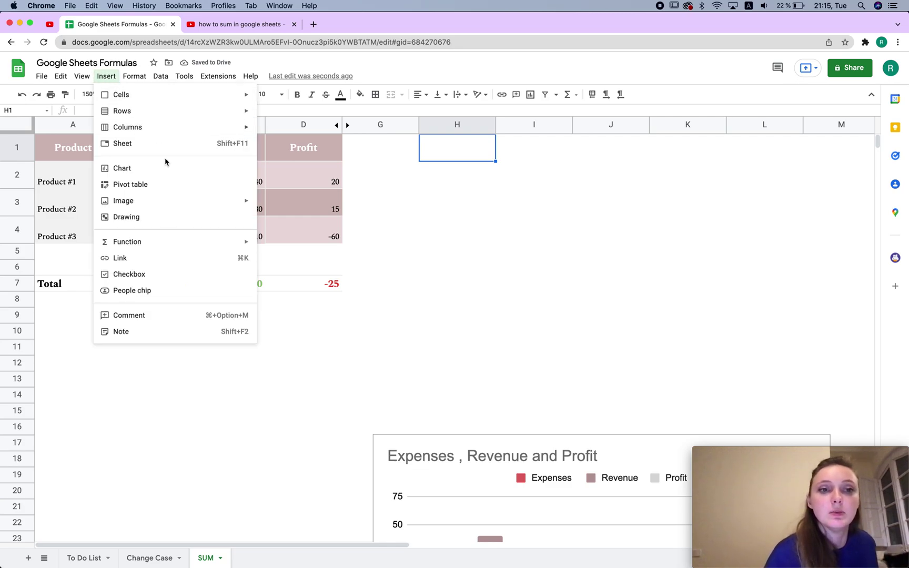
{"action": "left_click", "coordinate": [133, 170]}
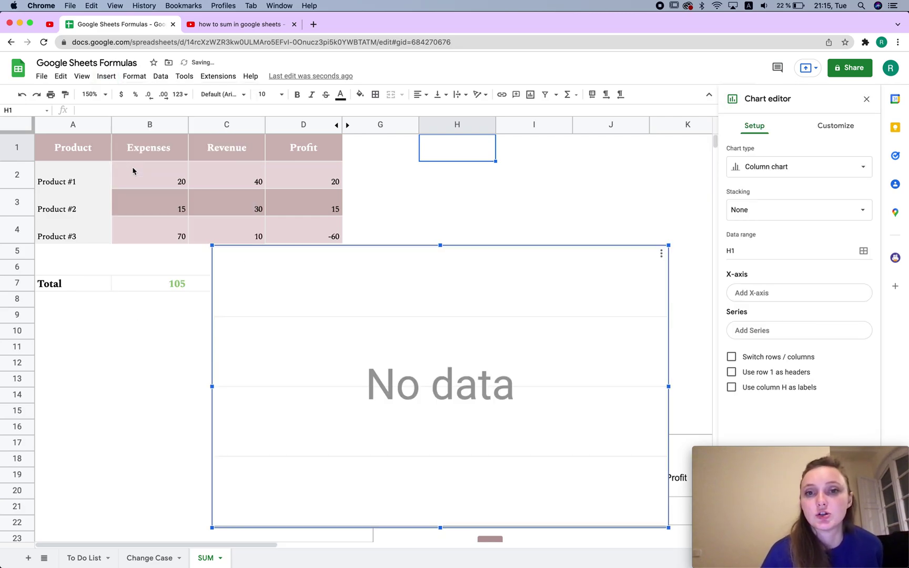
{"action": "left_click", "coordinate": [463, 268]}
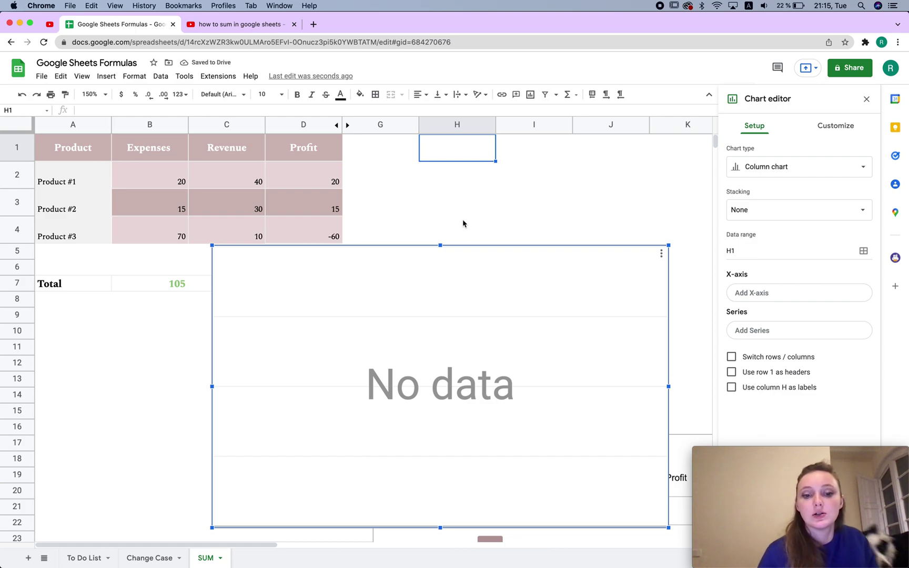
{"action": "key", "text": "Delete"}
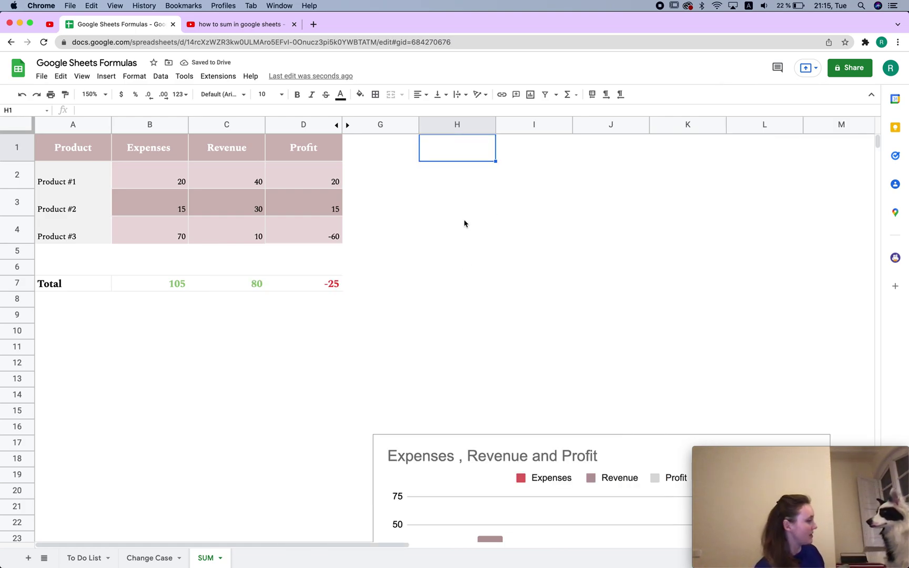
{"action": "left_click", "coordinate": [591, 239]}
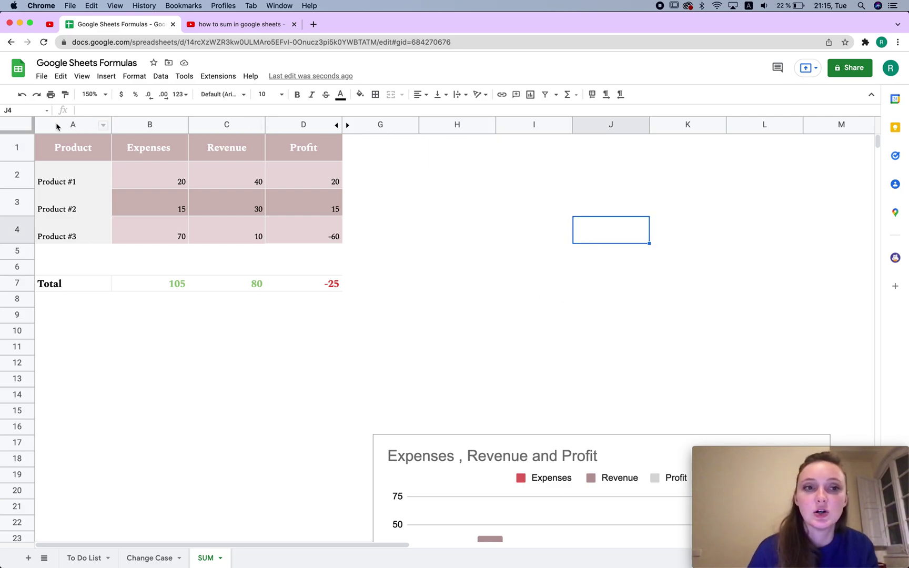
Insert a column chart of A1:D4, shrink it, and place it beside the table
{"action": "left_click_drag", "start_coordinate": [71, 149], "coordinate": [316, 242]}
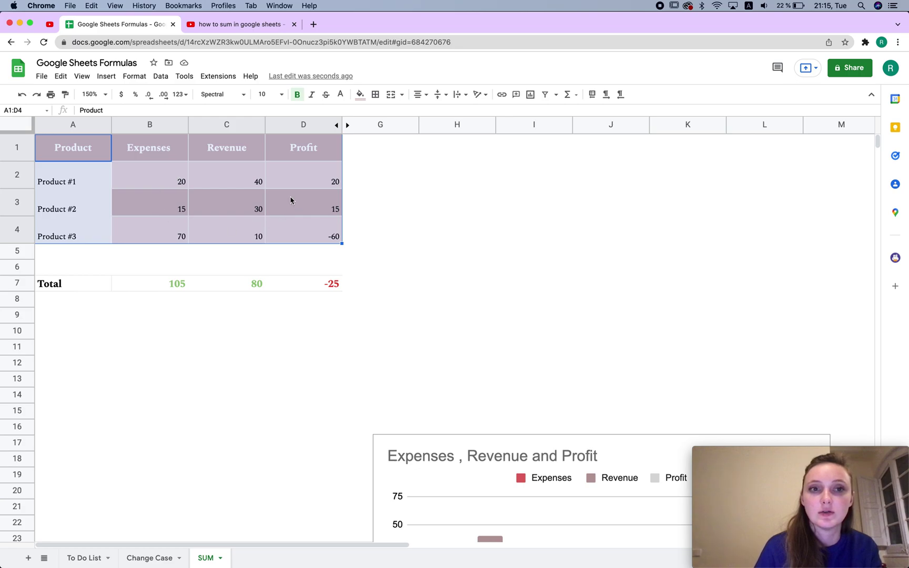
{"action": "left_click", "coordinate": [105, 77]}
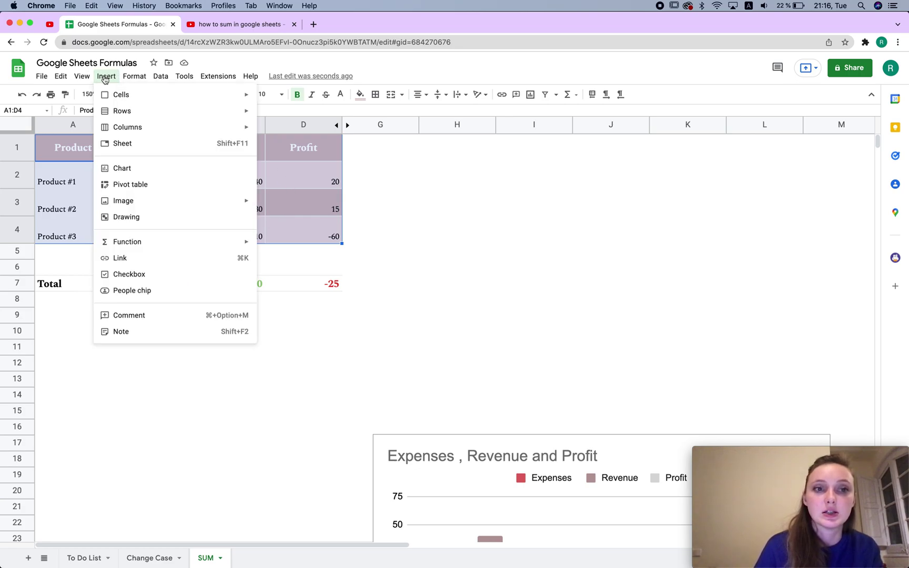
{"action": "left_click", "coordinate": [125, 168]}
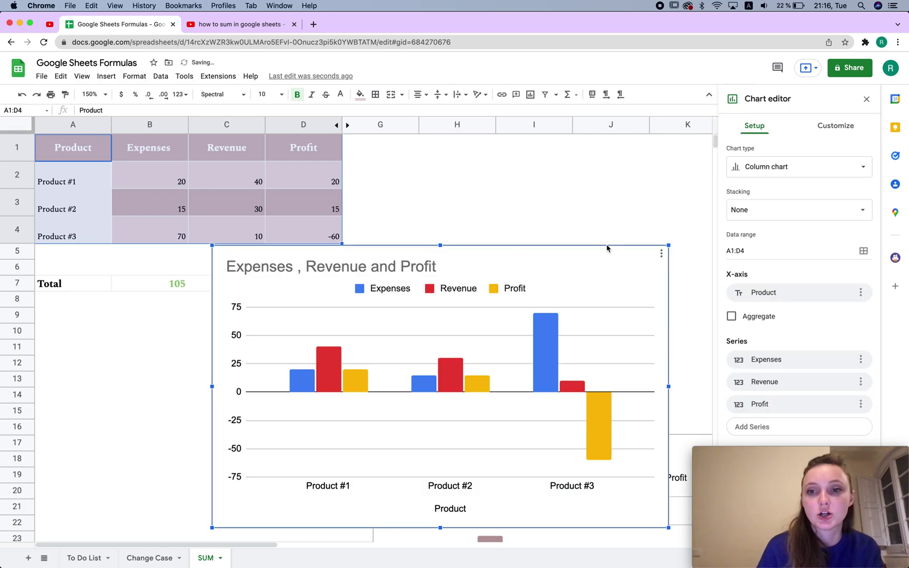
{"action": "left_click_drag", "start_coordinate": [641, 220], "coordinate": [722, 157]}
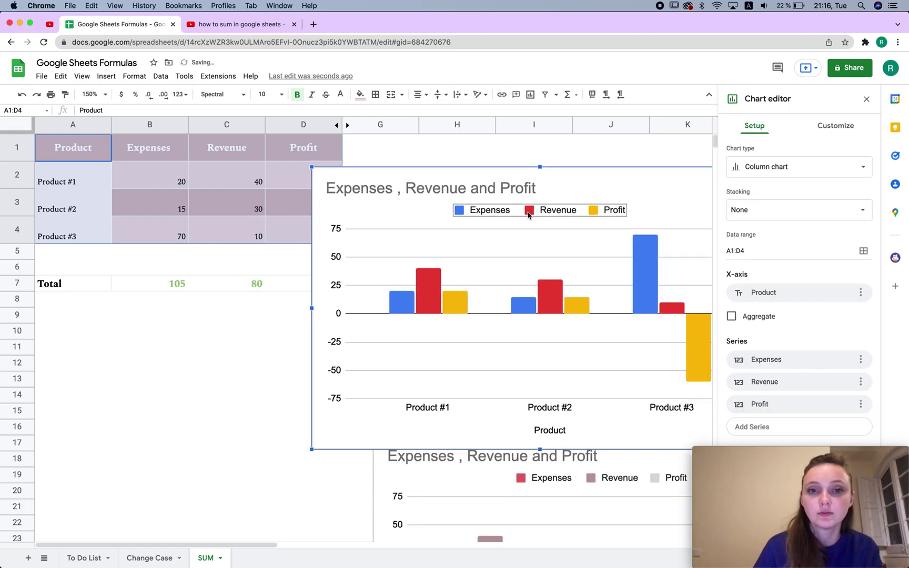
{"action": "scroll", "coordinate": [531, 209], "scroll_direction": "right", "scroll_amount": 2}
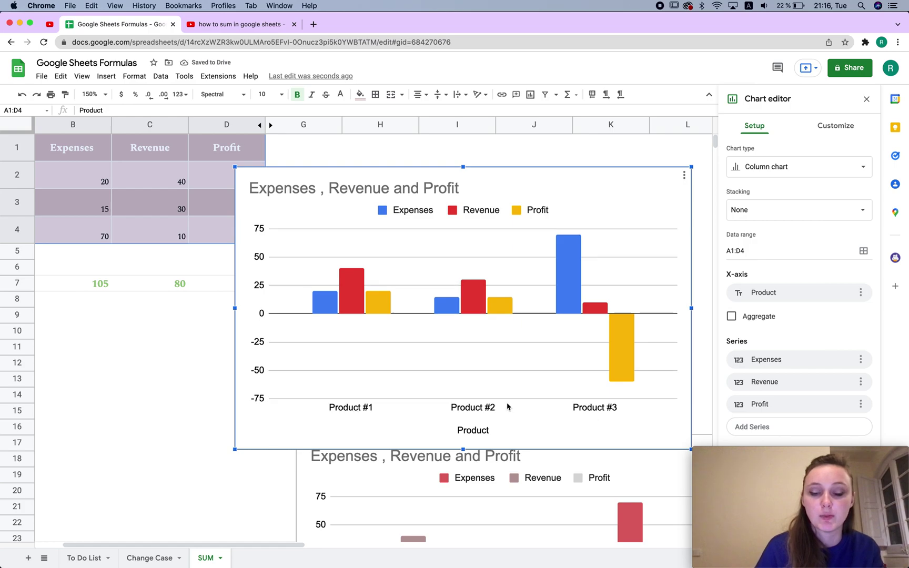
{"action": "left_click_drag", "start_coordinate": [234, 450], "coordinate": [404, 374]}
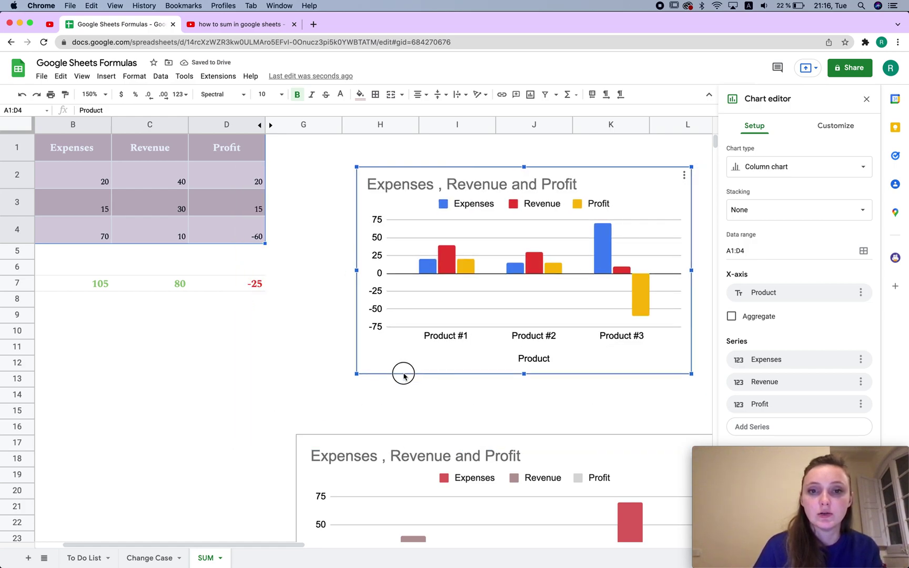
{"action": "left_click", "coordinate": [648, 181]}
{"action": "left_click_drag", "start_coordinate": [648, 182], "coordinate": [631, 152]}
Select the chart's Profit bars and the Expenses legend entry in the chart editor
{"action": "scroll", "coordinate": [480, 274], "scroll_direction": "left", "scroll_amount": 2}
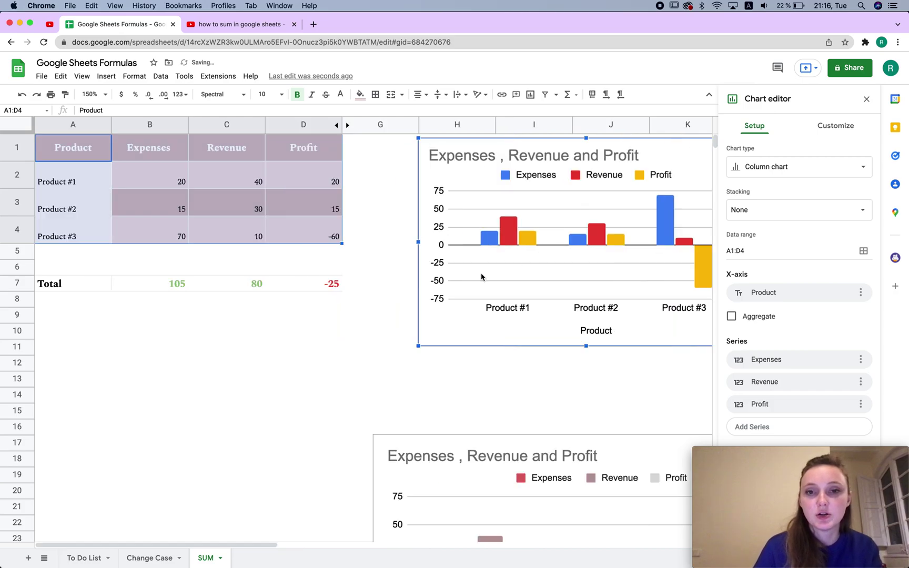
{"action": "scroll", "coordinate": [481, 274], "scroll_direction": "right", "scroll_amount": 5}
{"action": "left_click", "coordinate": [483, 280]}
{"action": "scroll", "coordinate": [456, 355], "scroll_direction": "down", "scroll_amount": 5}
{"action": "scroll", "coordinate": [456, 355], "scroll_direction": "left", "scroll_amount": 3}
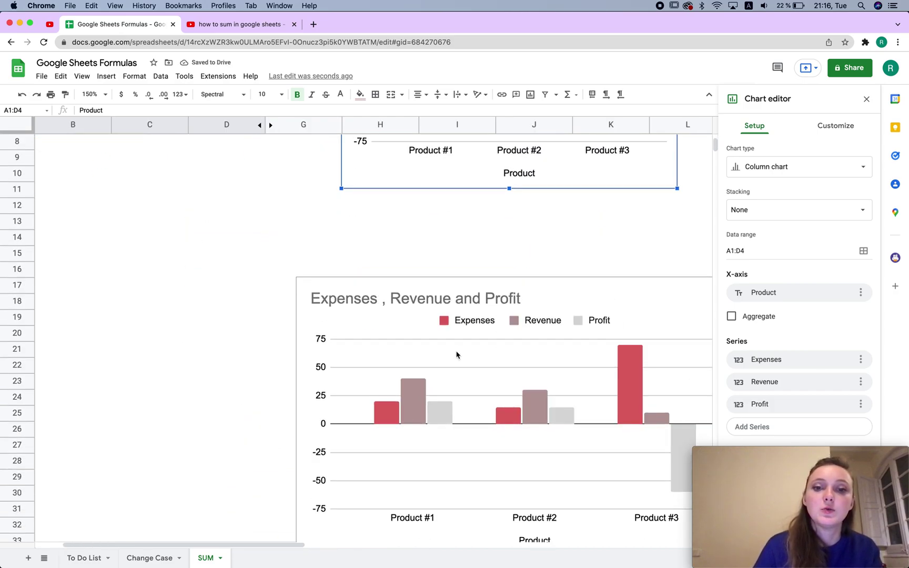
{"action": "scroll", "coordinate": [553, 373], "scroll_direction": "up", "scroll_amount": 5}
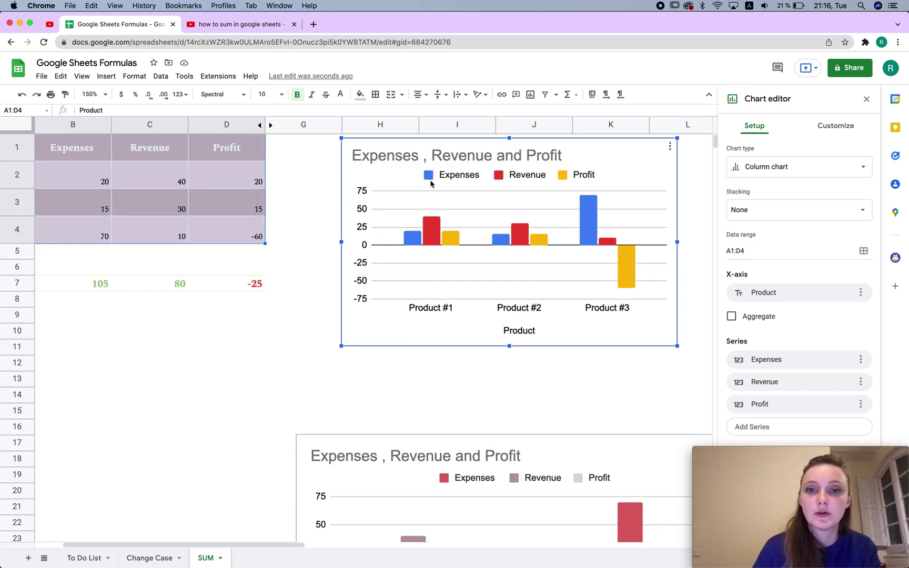
{"action": "left_click", "coordinate": [834, 127]}
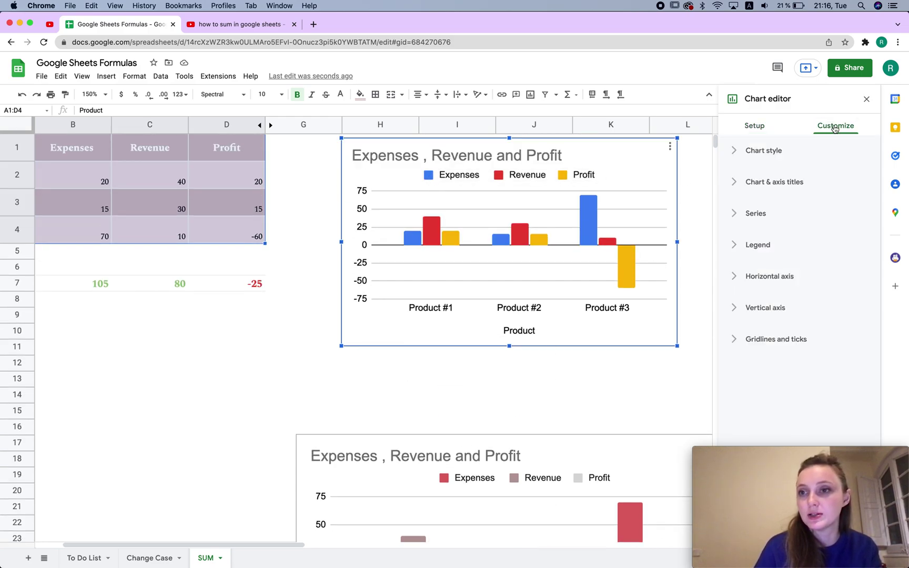
{"action": "left_click", "coordinate": [761, 125]}
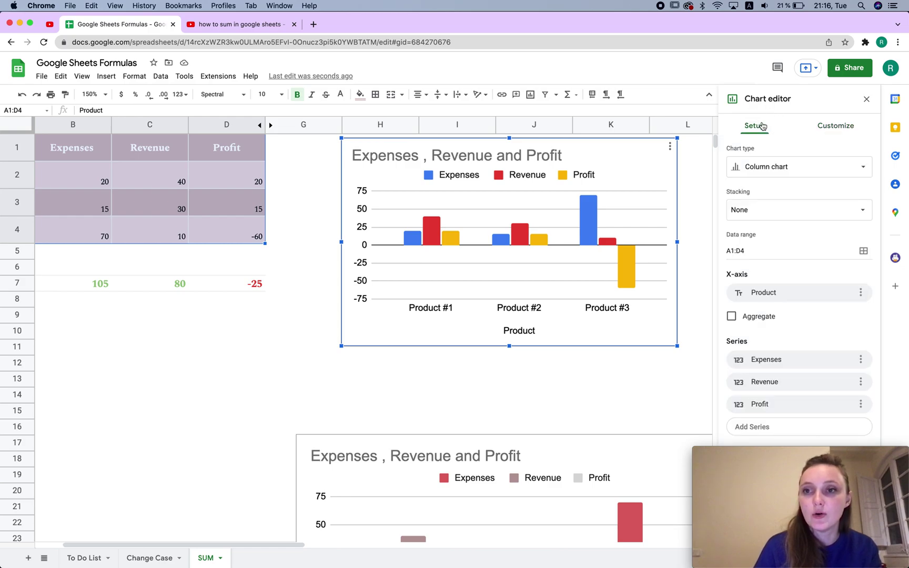
{"action": "double_click", "coordinate": [430, 175]}
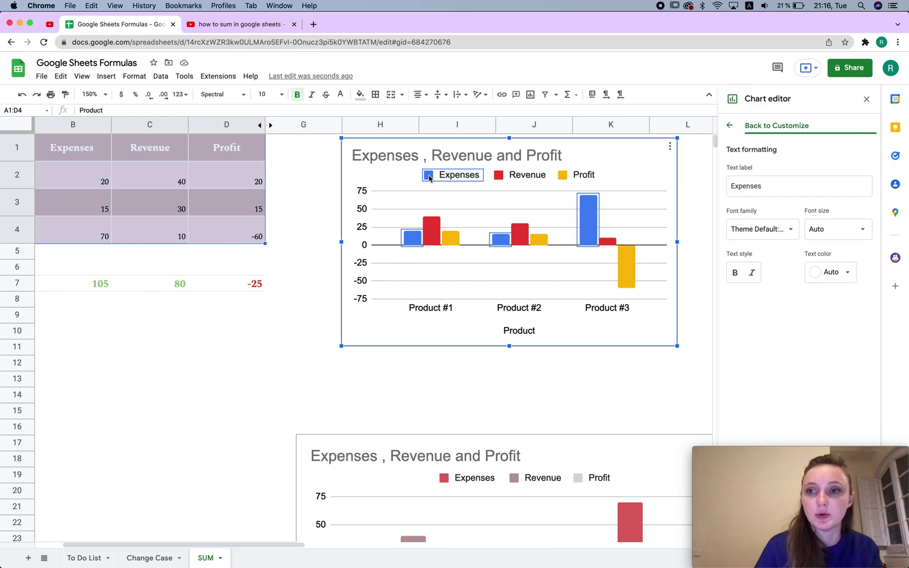
{"action": "left_click", "coordinate": [431, 176]}
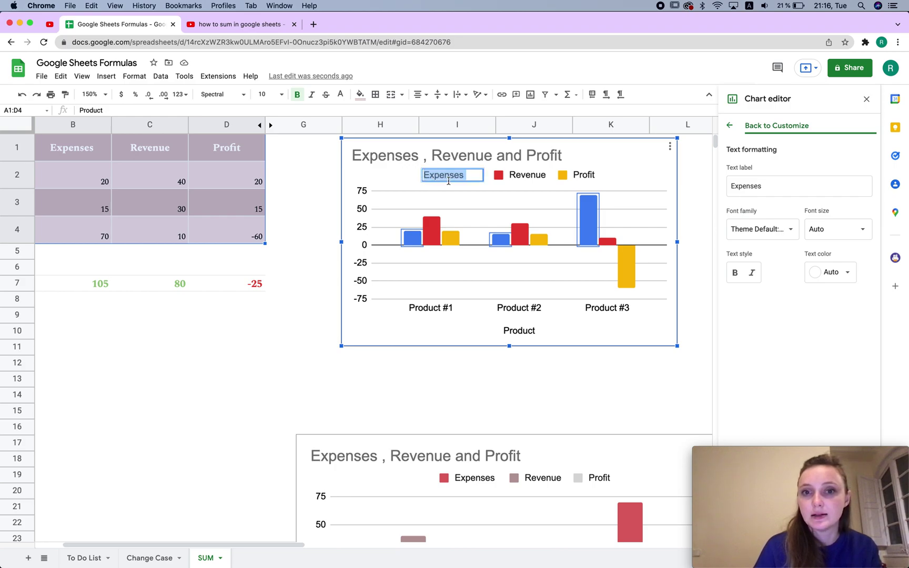
{"action": "left_click", "coordinate": [427, 176]}
{"action": "left_click", "coordinate": [429, 178]}
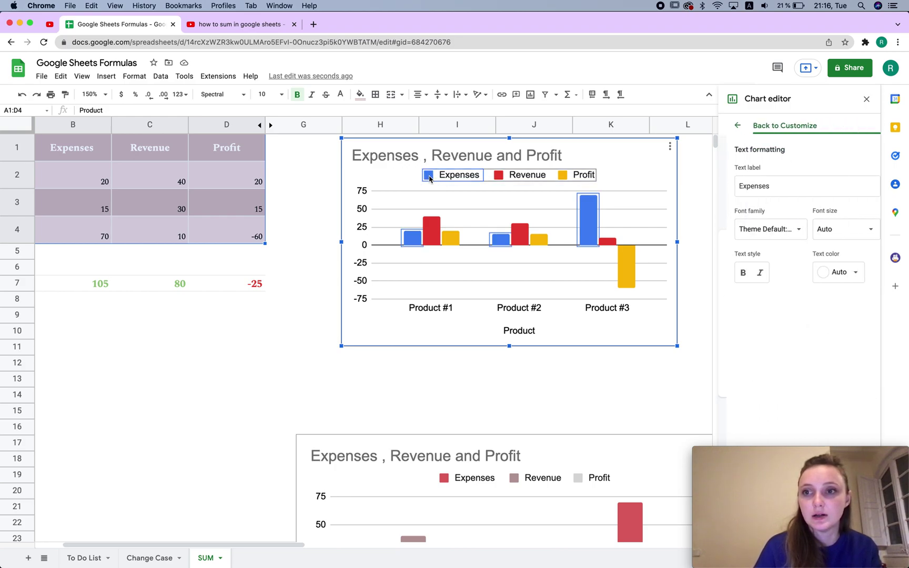
{"action": "left_click", "coordinate": [782, 186]}
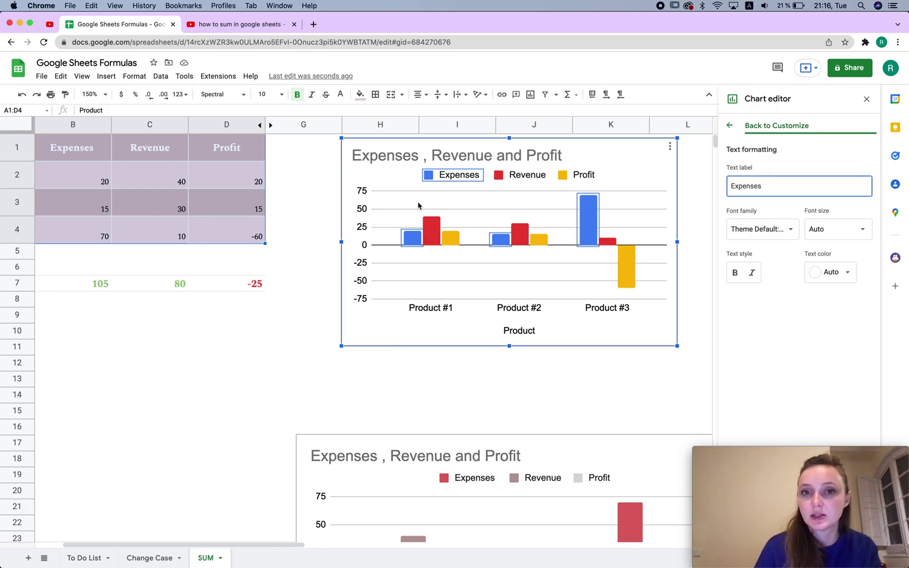
Select only Product #1's Expenses bar to show its Format data point options
{"action": "left_click", "coordinate": [413, 242]}
{"action": "left_click", "coordinate": [413, 242]}
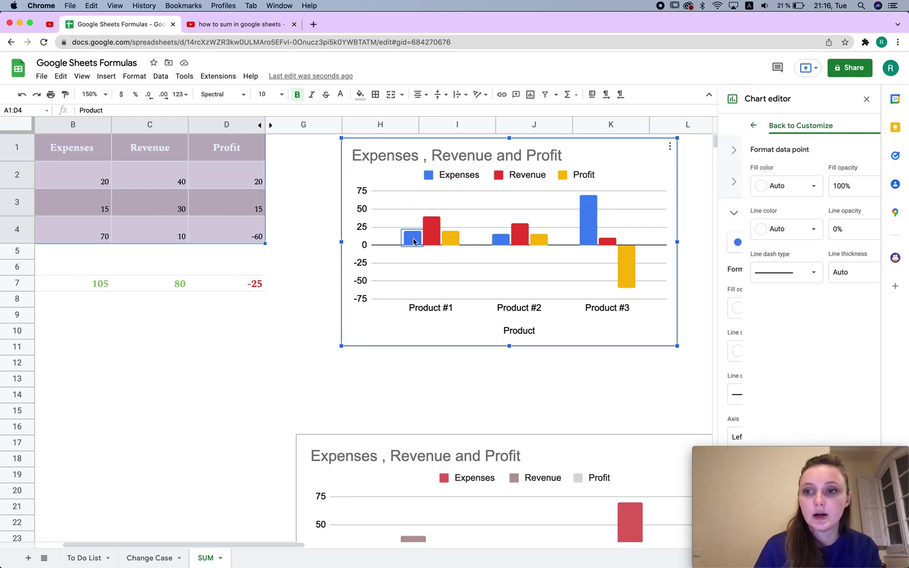
{"action": "left_click", "coordinate": [411, 241]}
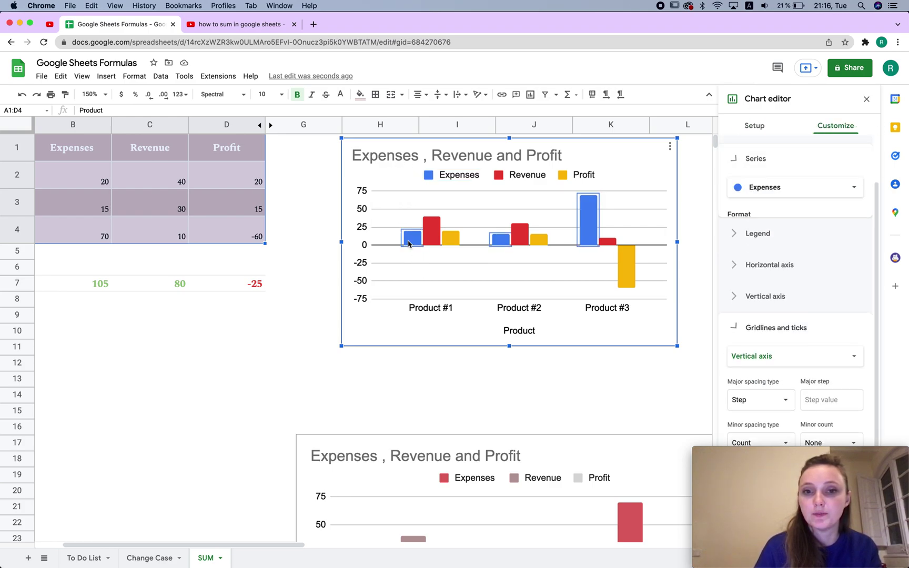
{"action": "left_click", "coordinate": [411, 242]}
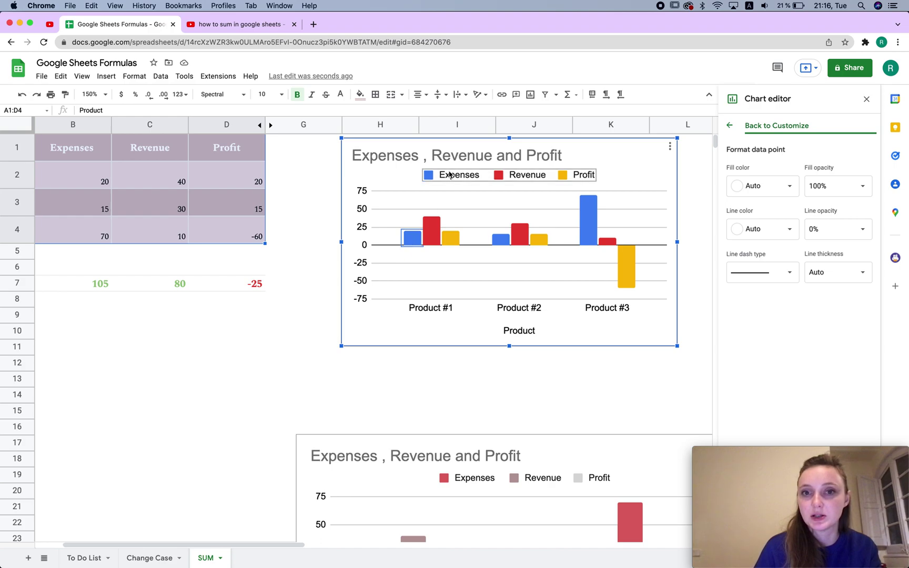
{"action": "left_click", "coordinate": [428, 175]}
{"action": "left_click", "coordinate": [411, 238]}
{"action": "left_click", "coordinate": [411, 240]}
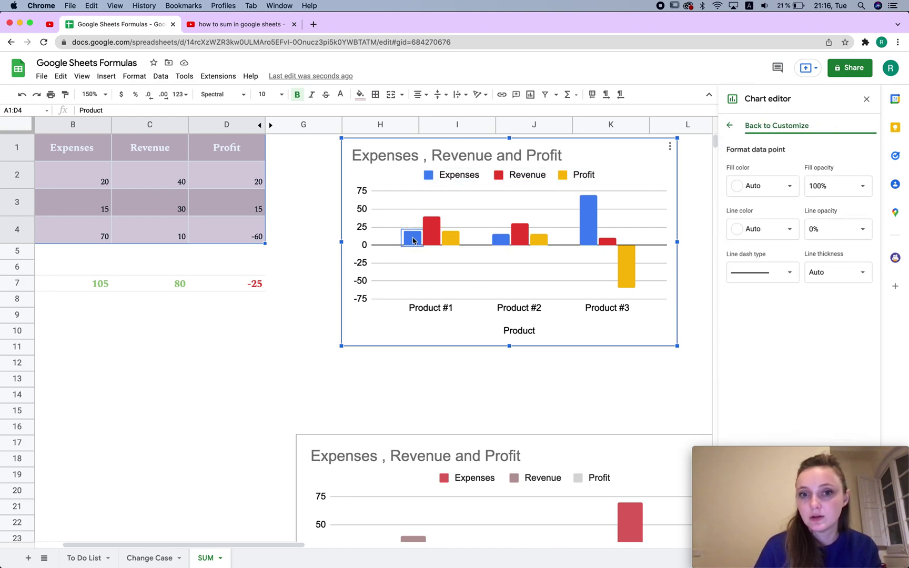
{"action": "left_click", "coordinate": [408, 242]}
{"action": "left_click", "coordinate": [429, 178]}
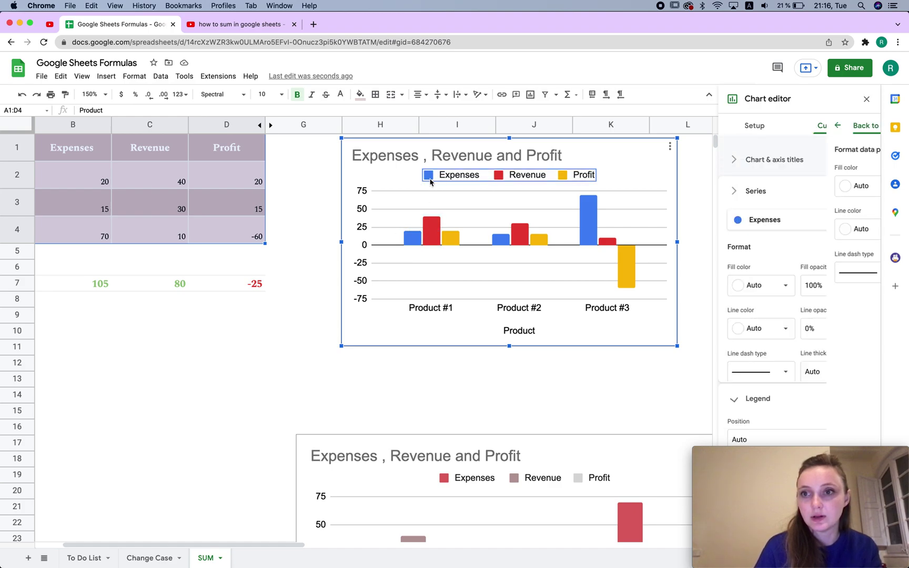
{"action": "left_click", "coordinate": [430, 180]}
{"action": "left_click", "coordinate": [430, 176]}
{"action": "left_click", "coordinate": [504, 290]}
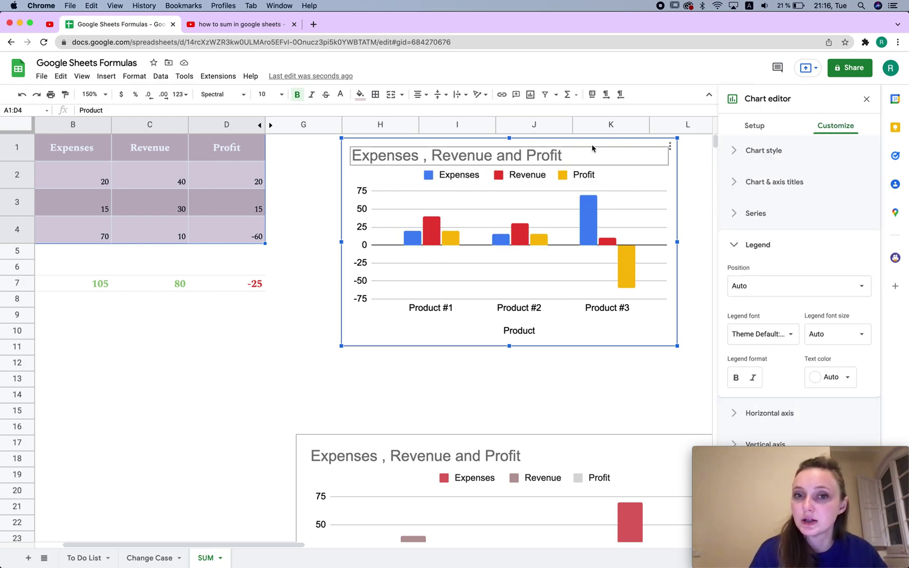
{"action": "double_click", "coordinate": [418, 241]}
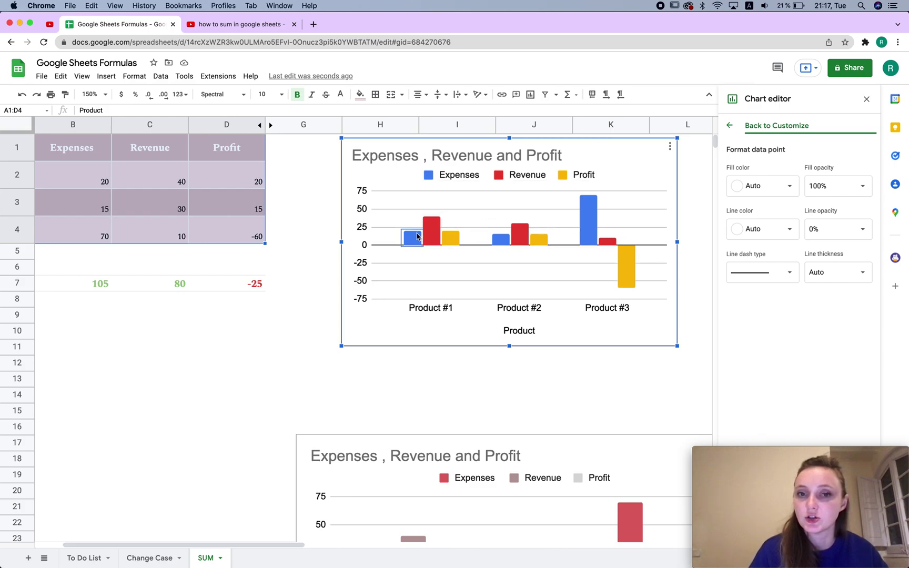
Color the Expenses series mauve under Customize > Series
{"action": "left_click", "coordinate": [736, 127]}
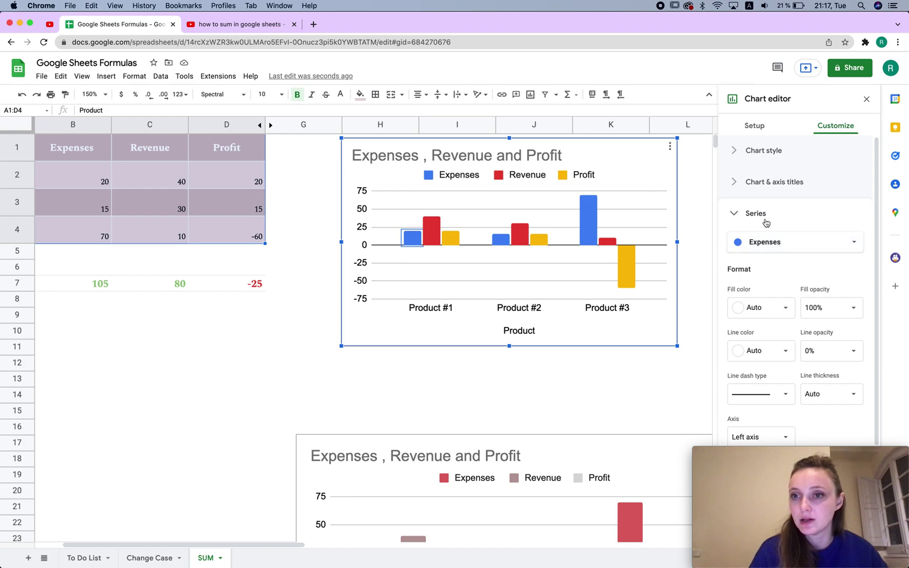
{"action": "left_click", "coordinate": [809, 251]}
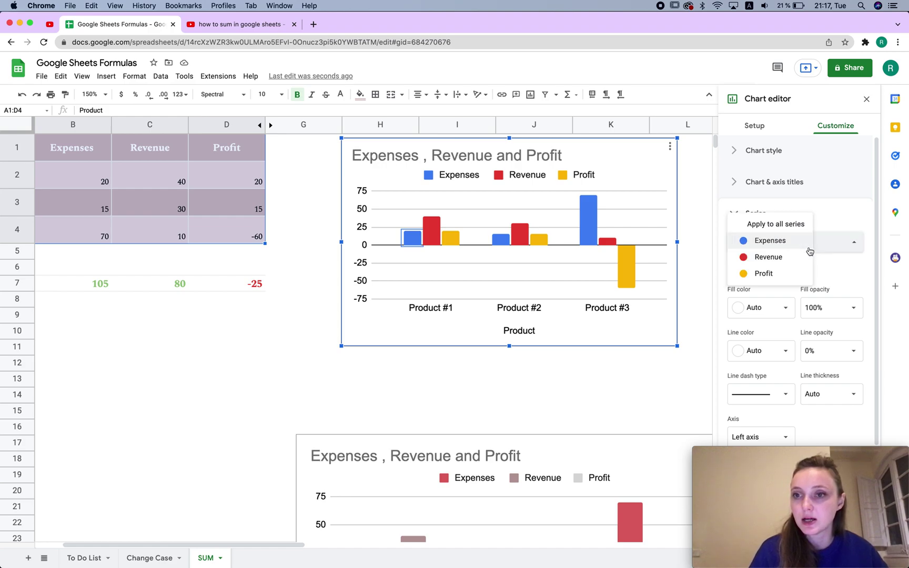
{"action": "left_click", "coordinate": [763, 244]}
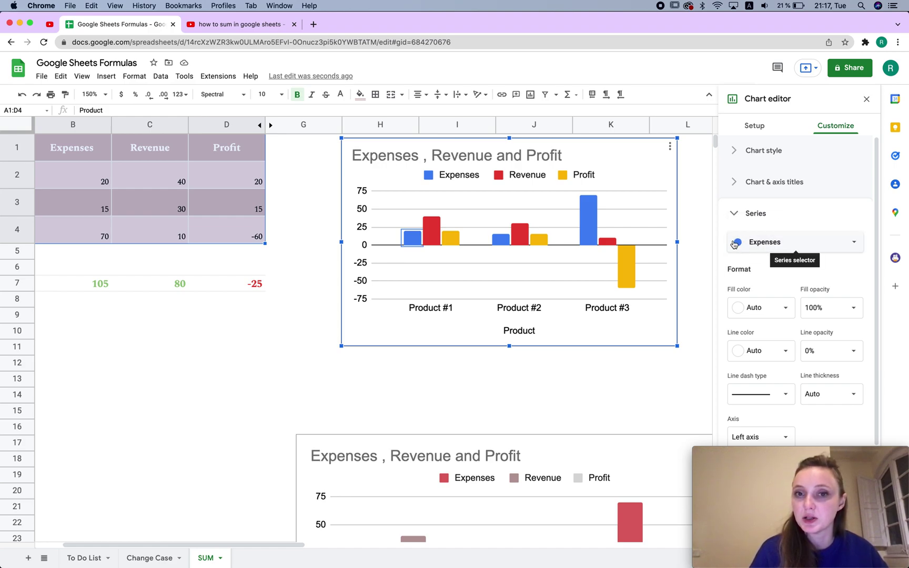
{"action": "left_click", "coordinate": [747, 313]}
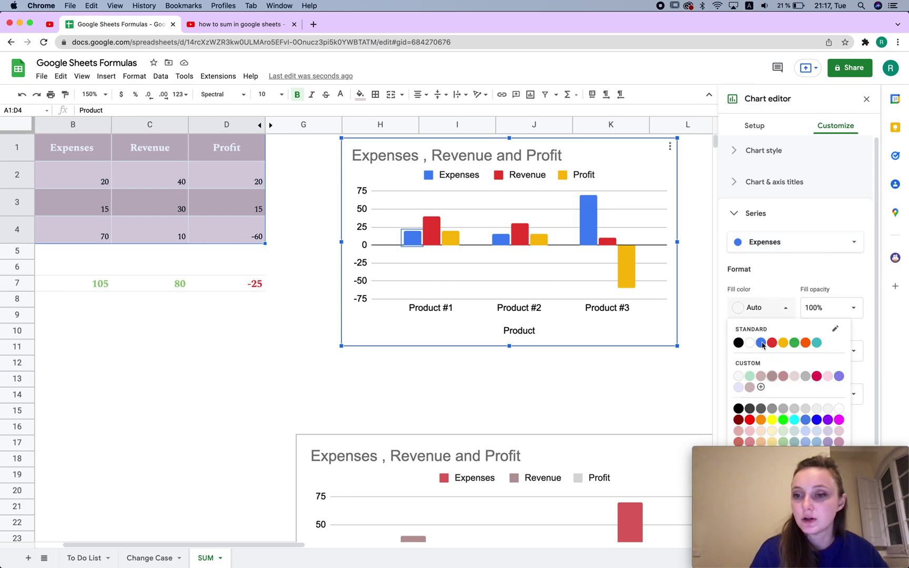
{"action": "left_click", "coordinate": [782, 376]}
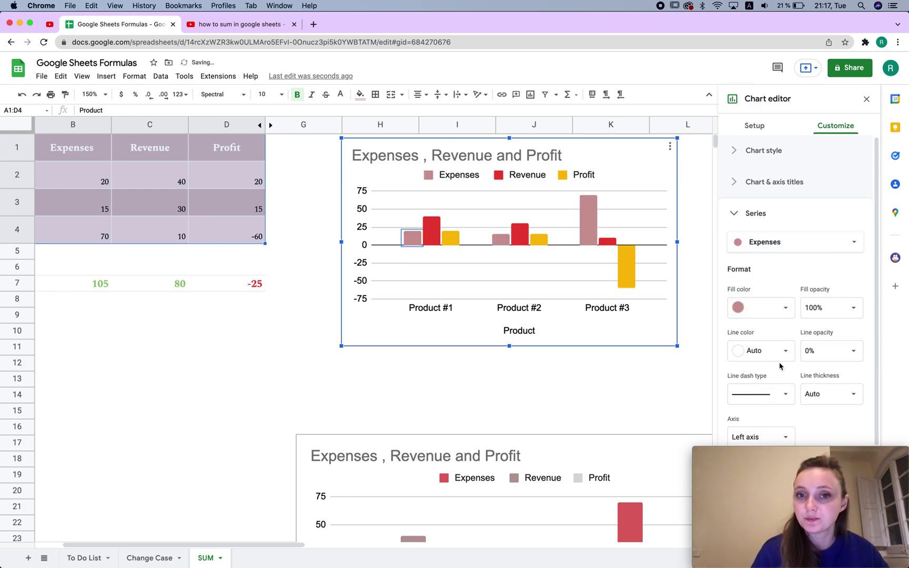
Color the Revenue series light blue
{"action": "left_click", "coordinate": [767, 243]}
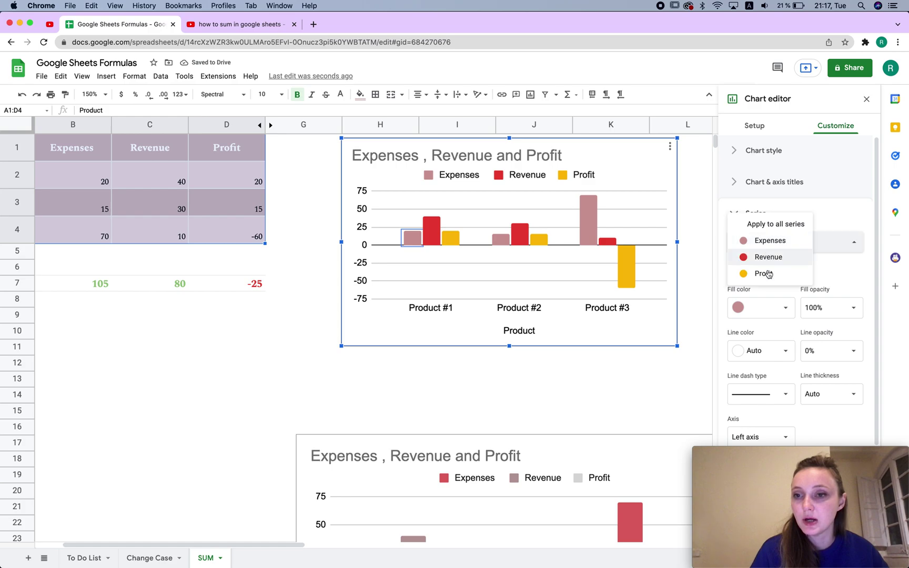
{"action": "left_click", "coordinate": [768, 257]}
{"action": "left_click", "coordinate": [776, 311]}
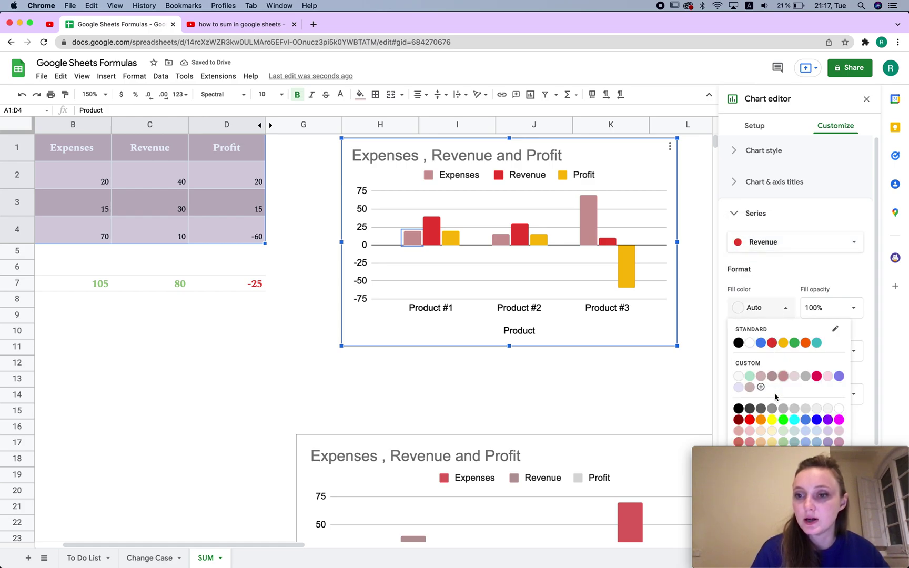
{"action": "left_click", "coordinate": [804, 431]}
Color the Profit series light green instead of light grey, then reselect the chart
{"action": "left_click", "coordinate": [774, 242]}
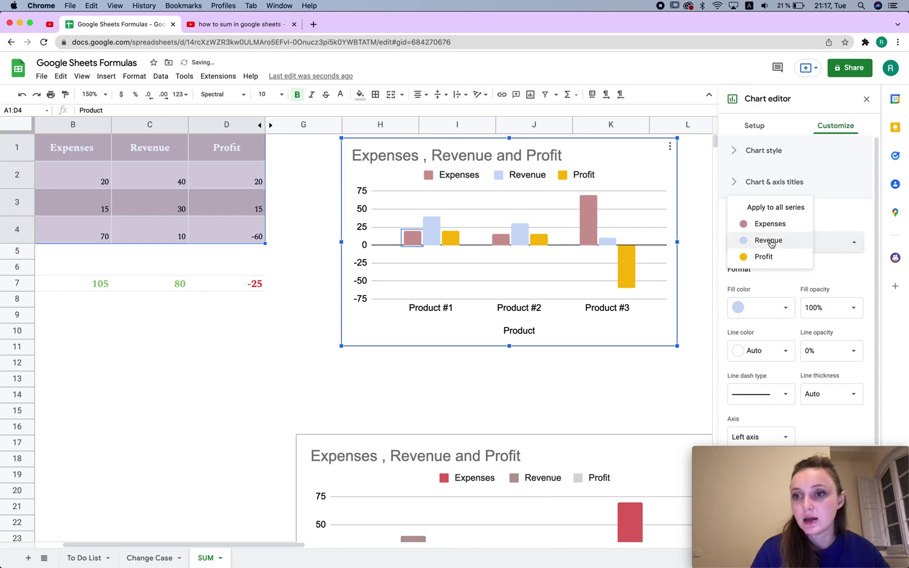
{"action": "left_click", "coordinate": [760, 256]}
{"action": "left_click", "coordinate": [776, 309]}
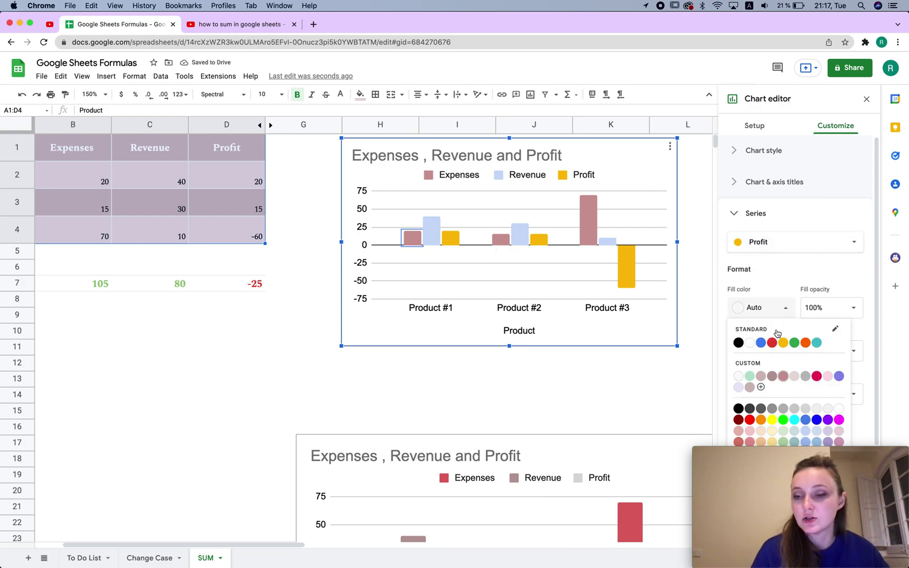
{"action": "left_click", "coordinate": [800, 411]}
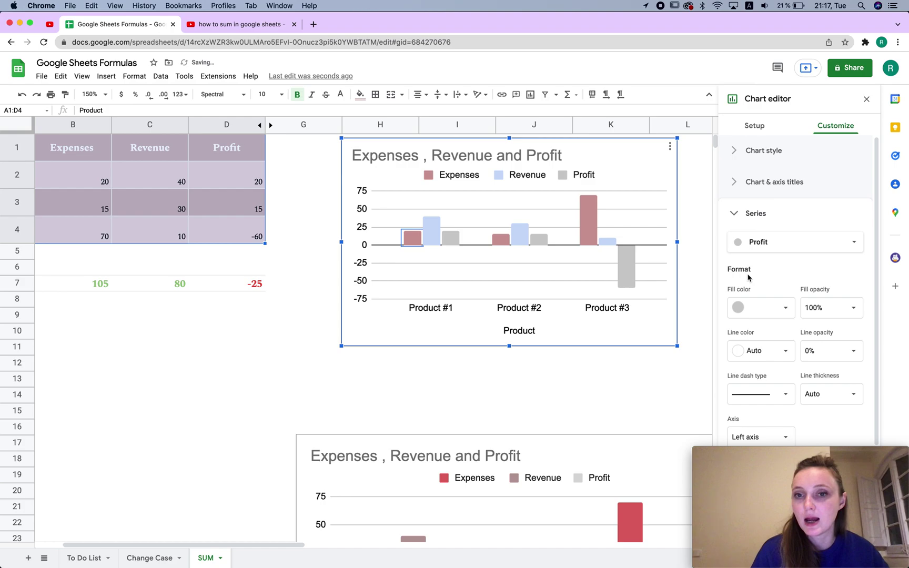
{"action": "left_click", "coordinate": [767, 307]}
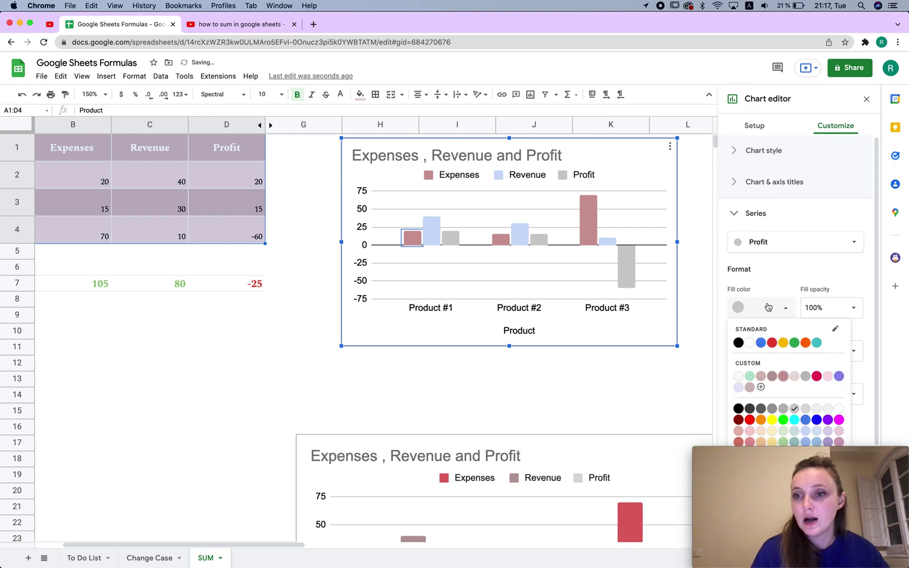
{"action": "left_click", "coordinate": [749, 376]}
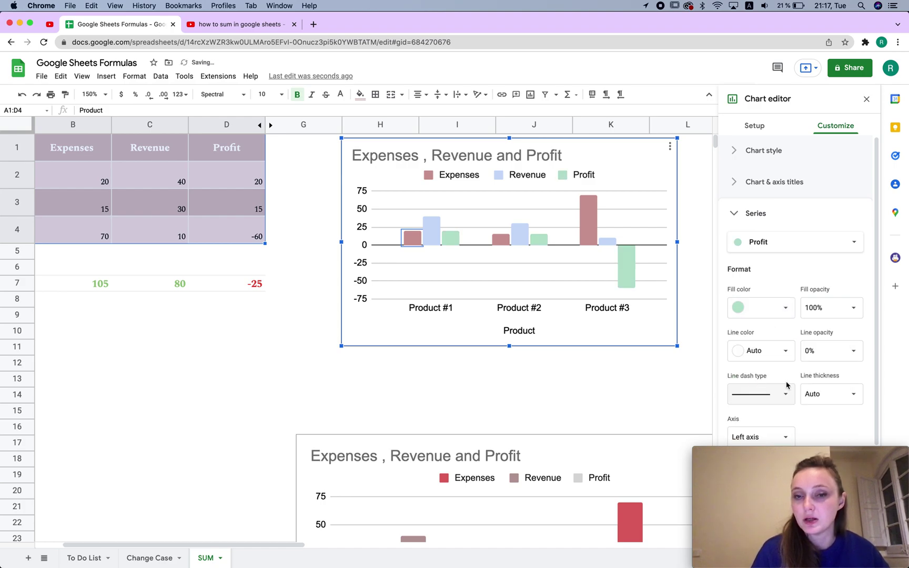
{"action": "left_click", "coordinate": [473, 415]}
{"action": "left_click", "coordinate": [520, 332]}
Delete the Product horizontal axis title from the column chart
{"action": "double_click", "coordinate": [521, 333]}
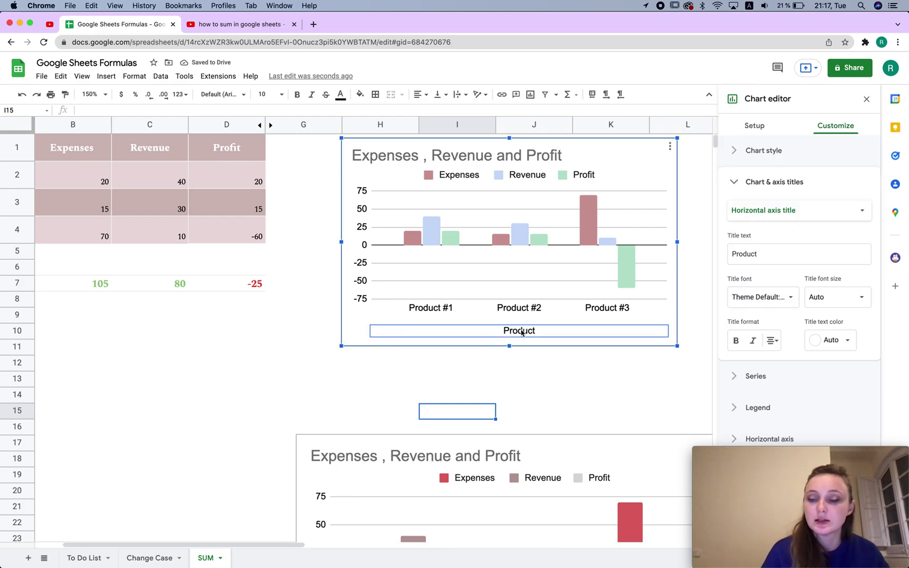
{"action": "left_click", "coordinate": [531, 330]}
{"action": "key", "text": "BackSpace"}
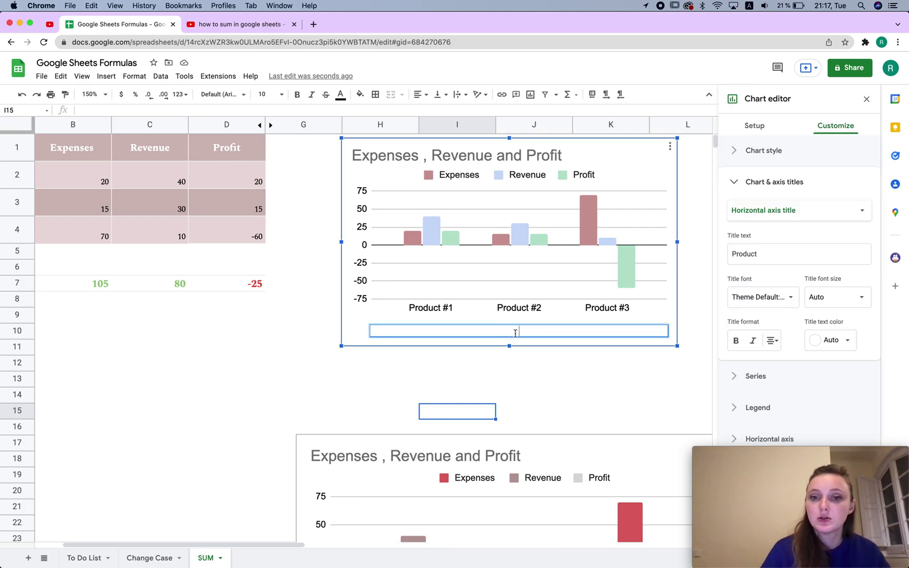
{"action": "left_click", "coordinate": [446, 379]}
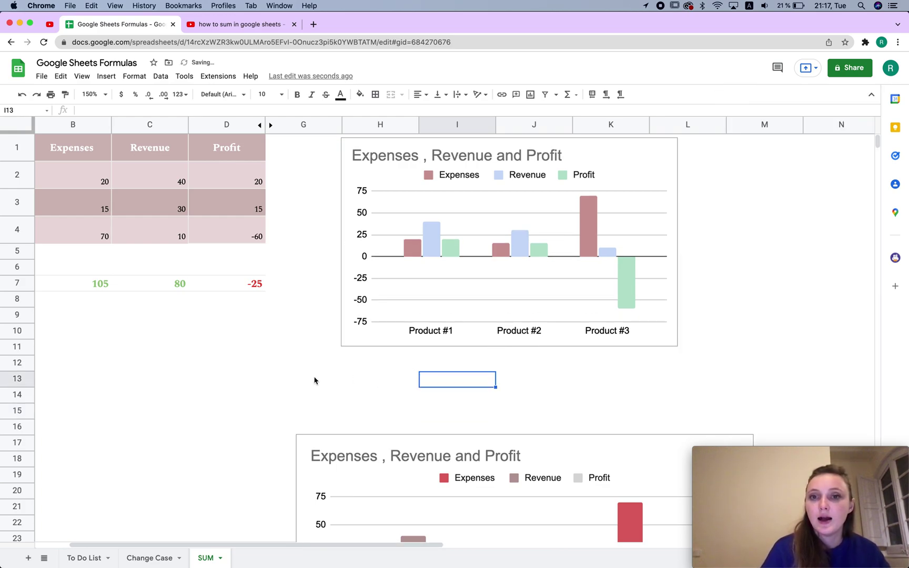
Delete the 'Expenses, Revenue and Profit' chart title
{"action": "double_click", "coordinate": [488, 155]}
{"action": "left_click", "coordinate": [488, 155]}
{"action": "key", "text": "BackSpace"}
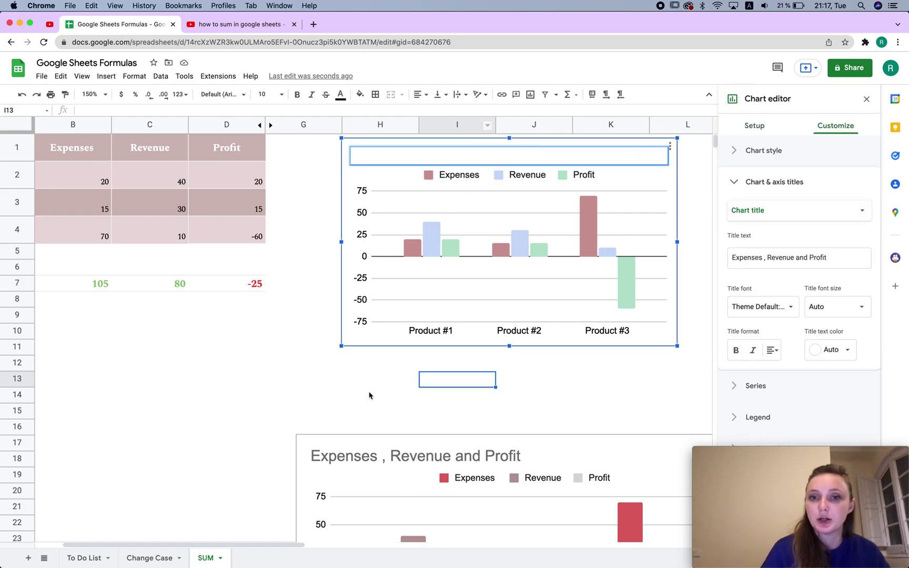
{"action": "left_click", "coordinate": [370, 394]}
{"action": "double_click", "coordinate": [645, 151]}
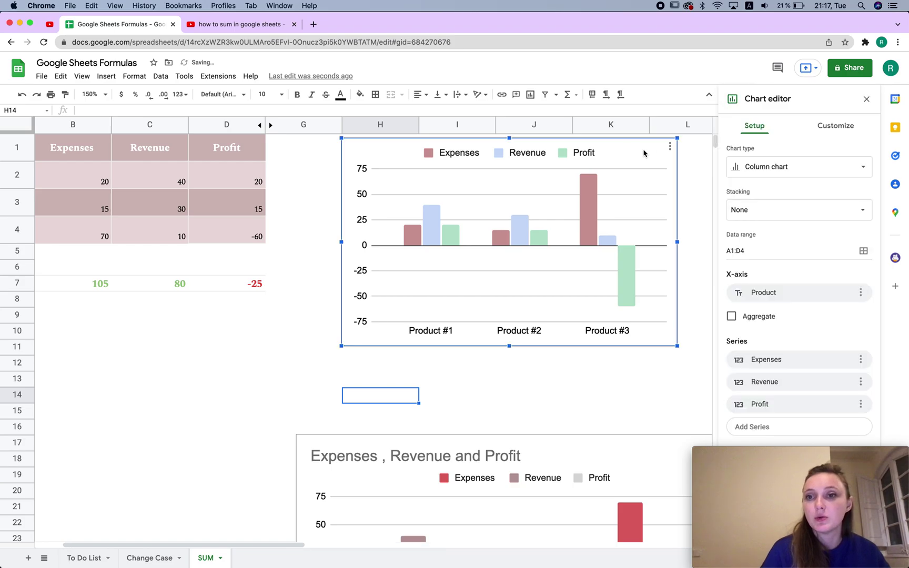
Convert the column chart into a pie chart and make the Product #1 slice mauve
{"action": "left_click", "coordinate": [829, 167]}
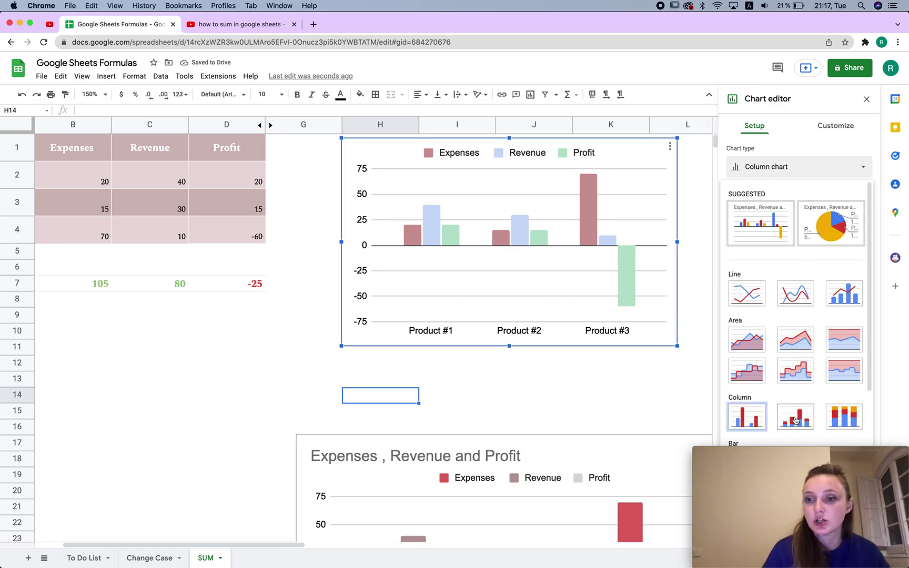
{"action": "left_click", "coordinate": [850, 232]}
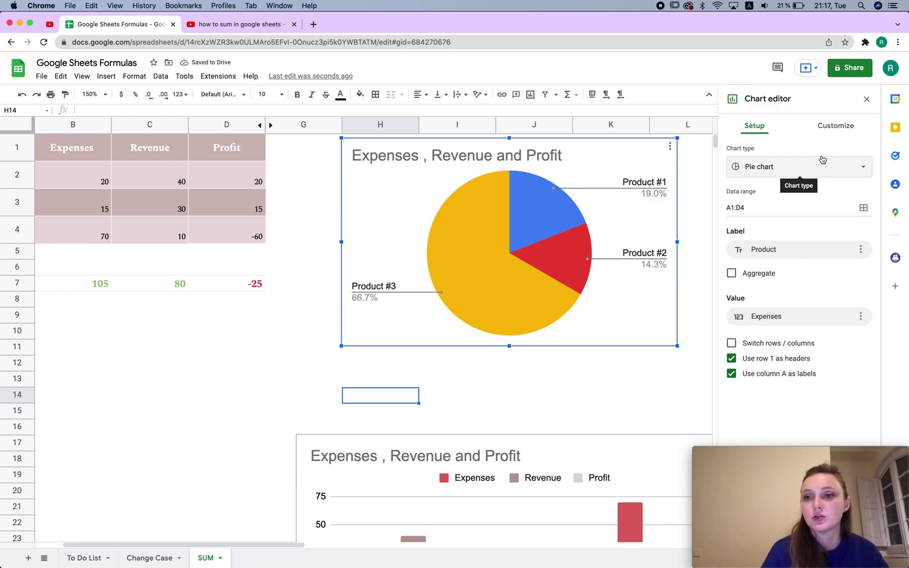
{"action": "left_click", "coordinate": [547, 221]}
{"action": "left_click", "coordinate": [738, 285]}
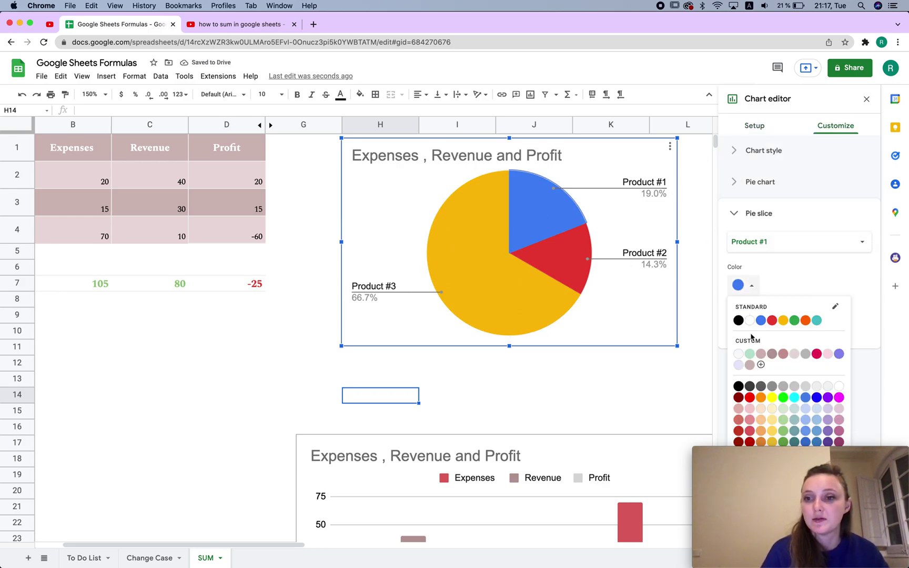
{"action": "left_click", "coordinate": [774, 361]}
Color the Product #2 slice light blue and the Product #3 slice soft blue
{"action": "left_click", "coordinate": [553, 252]}
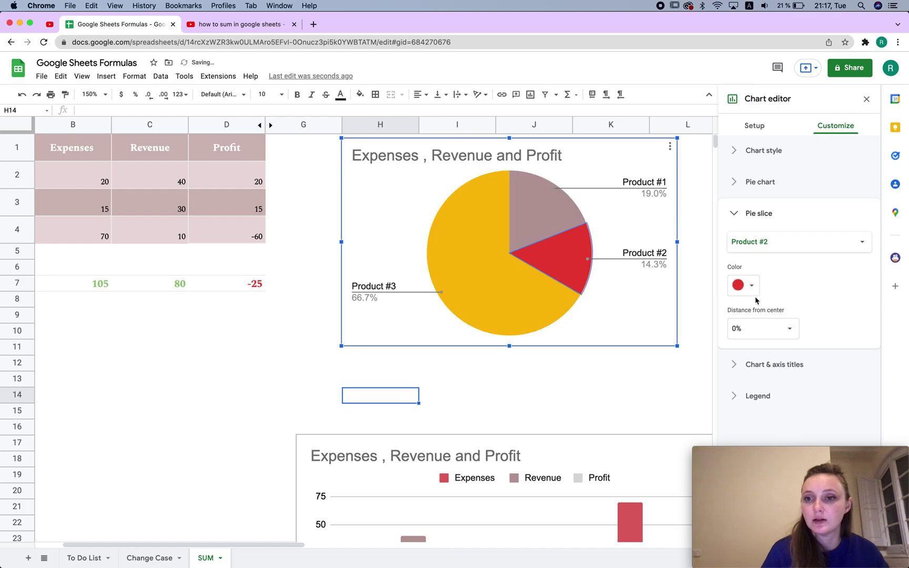
{"action": "left_click", "coordinate": [740, 285]}
{"action": "left_click", "coordinate": [809, 412]}
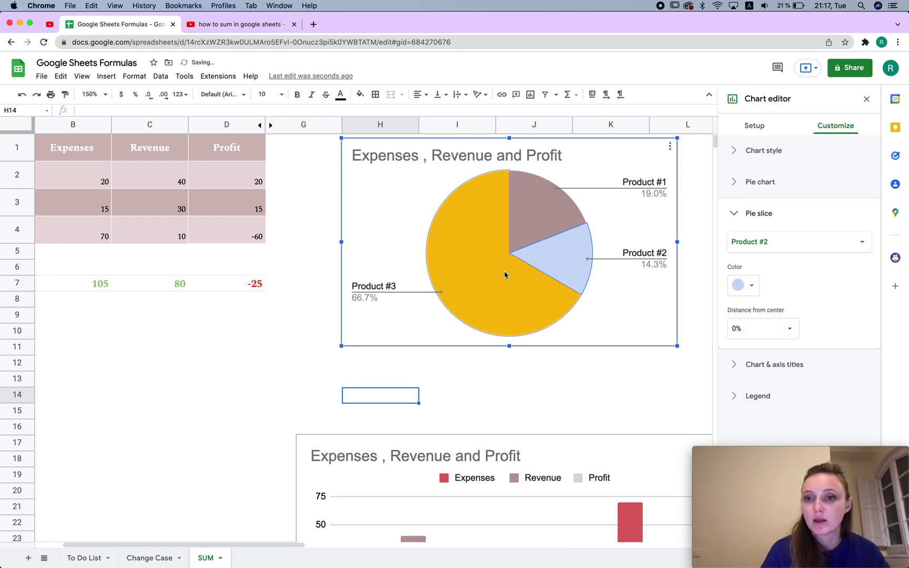
{"action": "left_click", "coordinate": [505, 270]}
{"action": "left_click", "coordinate": [758, 295]}
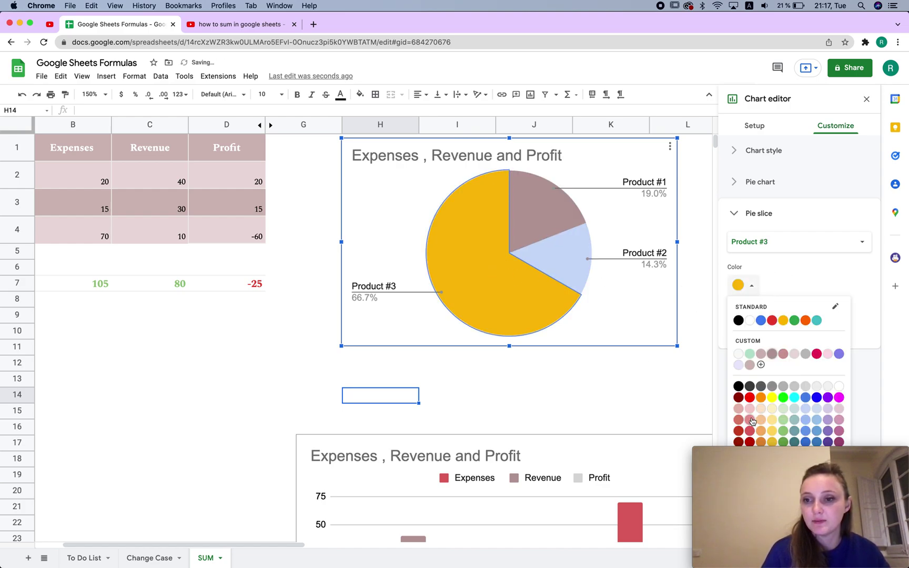
{"action": "left_click", "coordinate": [816, 420]}
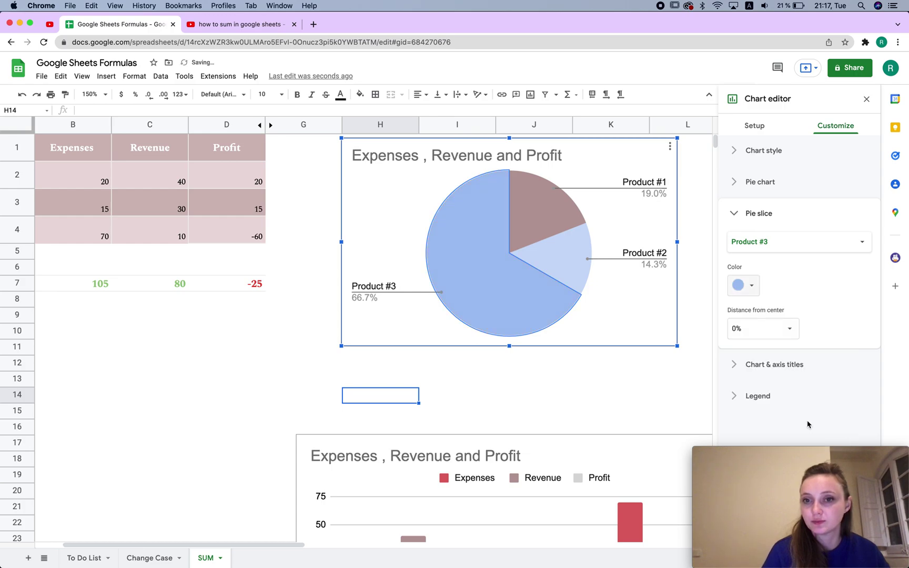
{"action": "left_click", "coordinate": [487, 403]}
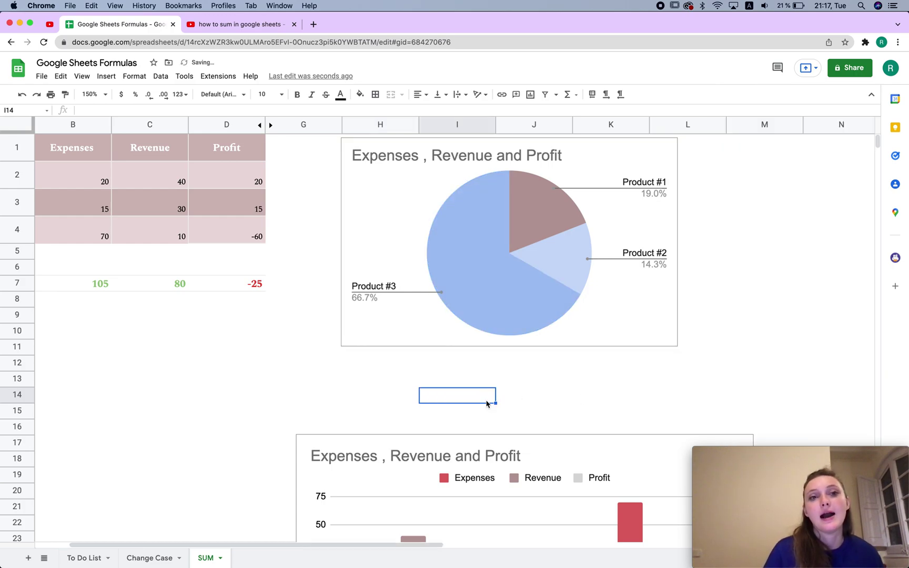